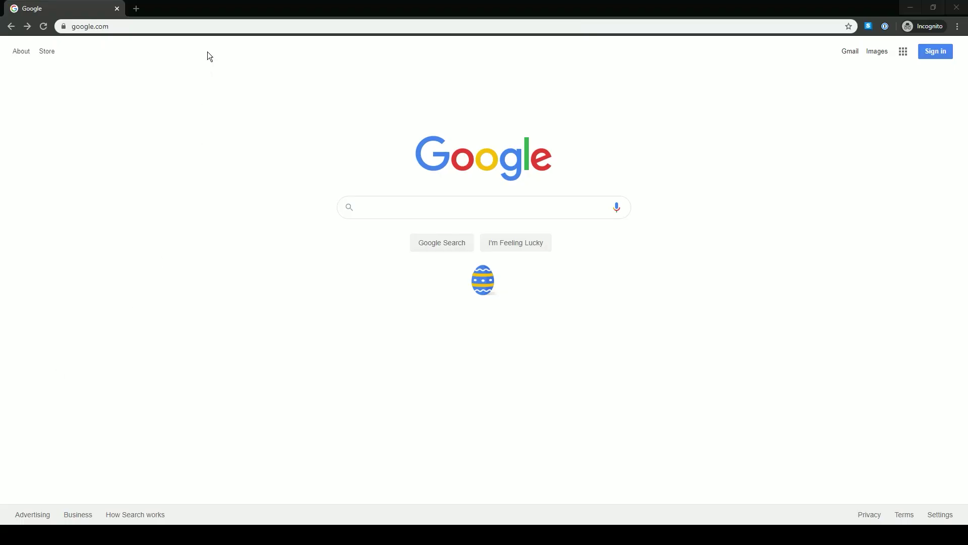
# Open the NoxPlayer website at bignox.com.
pyautogui.click(199, 28)
pyautogui.write('bi')
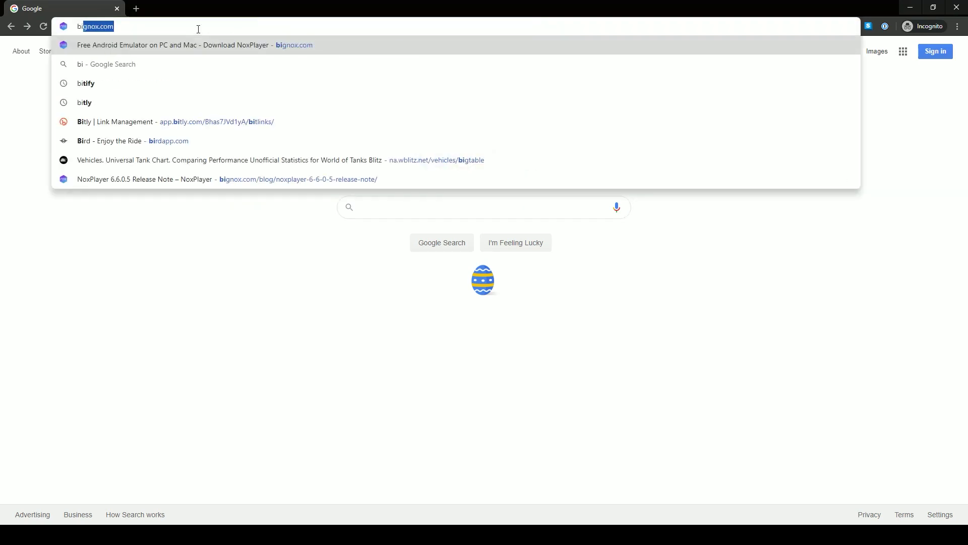
pyautogui.write('gnox.com')
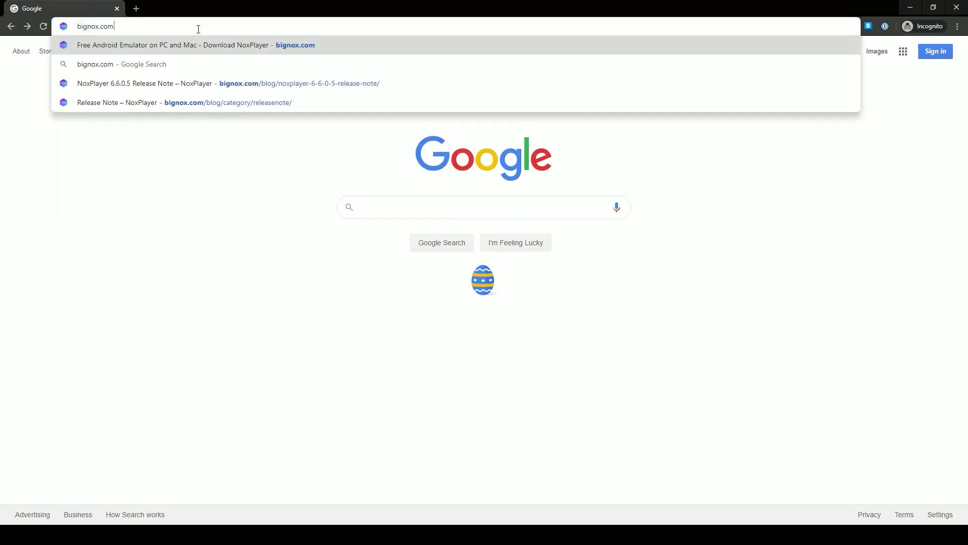
pyautogui.press('Return')
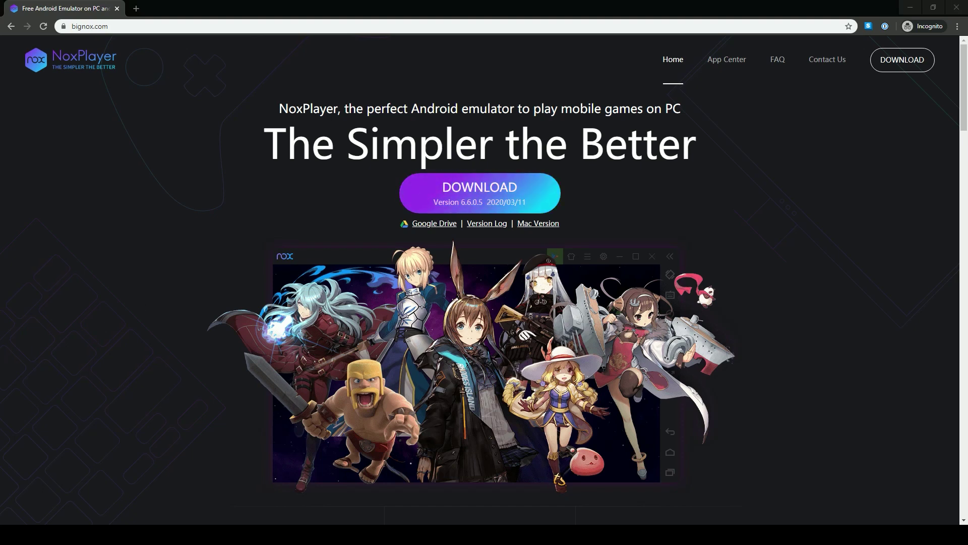
# Return to Google and search for "Nox android emulator", looking through the results.
pyautogui.hotkey('alt', 'Left')
pyautogui.write('Nox an')
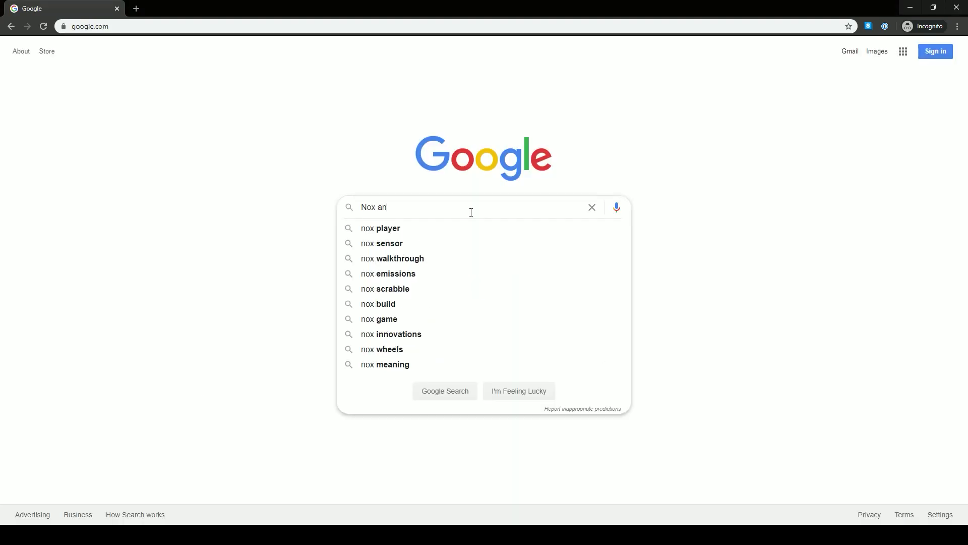
pyautogui.write('droid emulator')
pyautogui.press('Return')
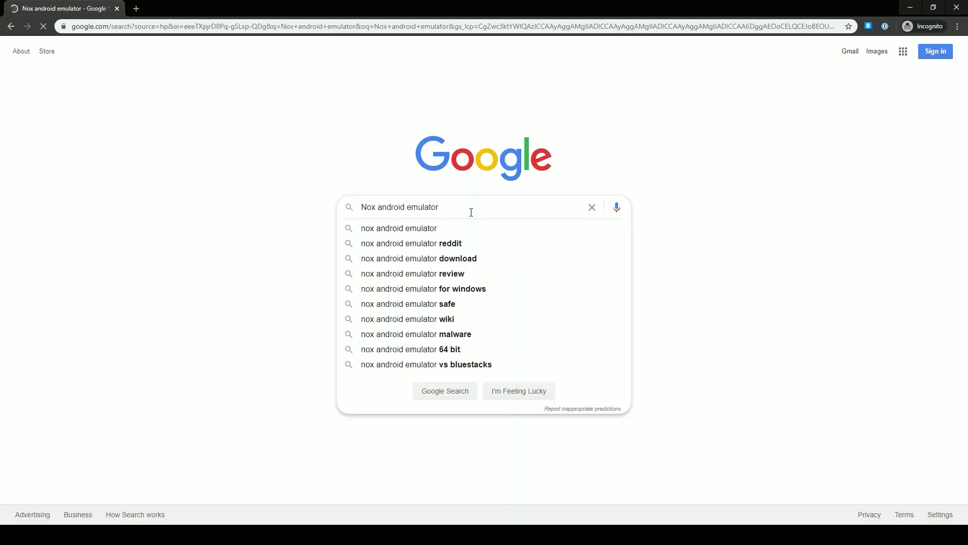
pyautogui.scroll(-5, 446, 260)
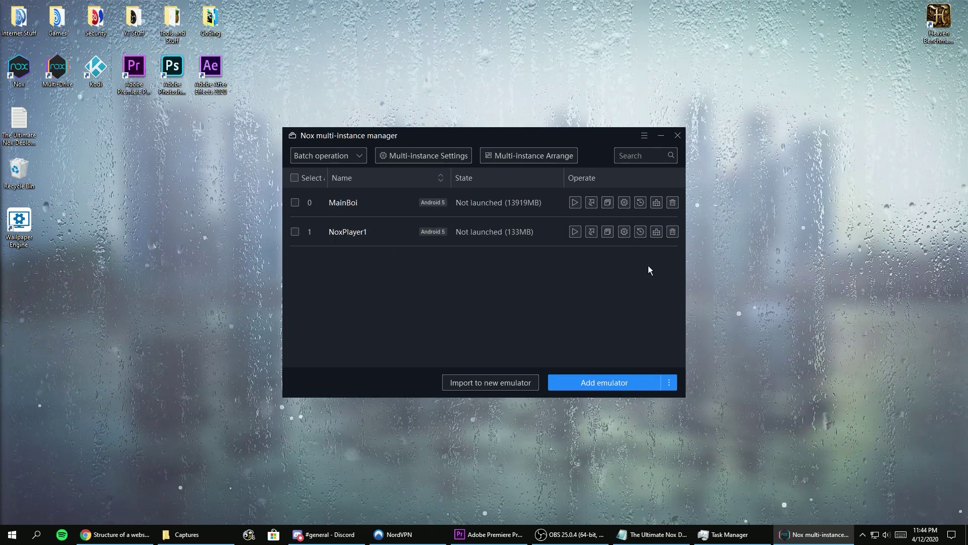
# In the Nox multi-instance manager, set NoxPlayer1 to 1920x1080 resolution and Speed (DirectX) rendering, and save the settings.
pyautogui.click(624, 231)
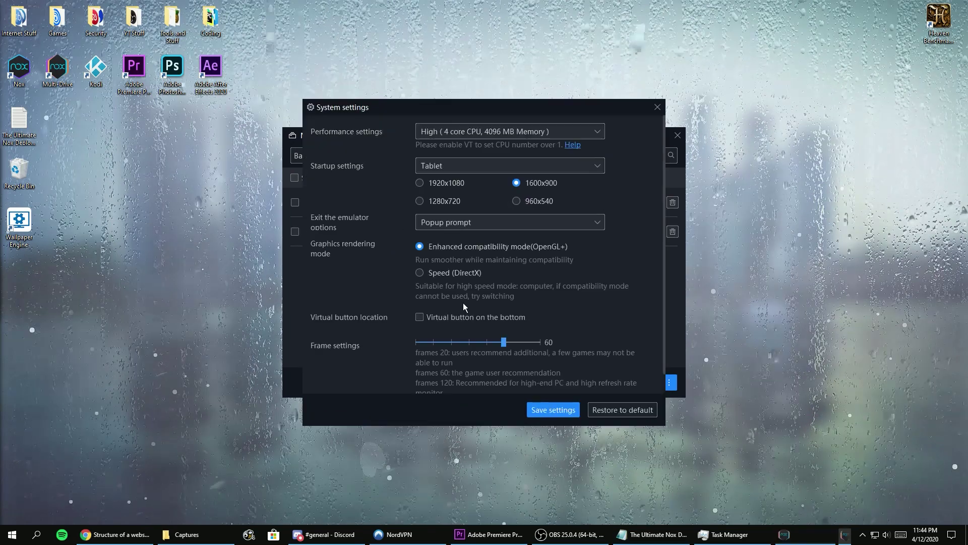
pyautogui.click(431, 188)
pyautogui.click(443, 272)
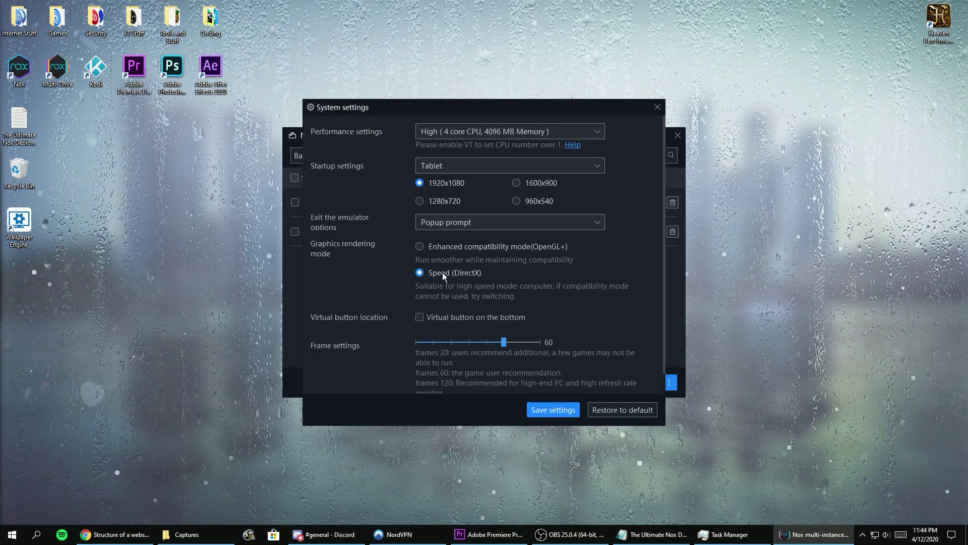
pyautogui.click(553, 410)
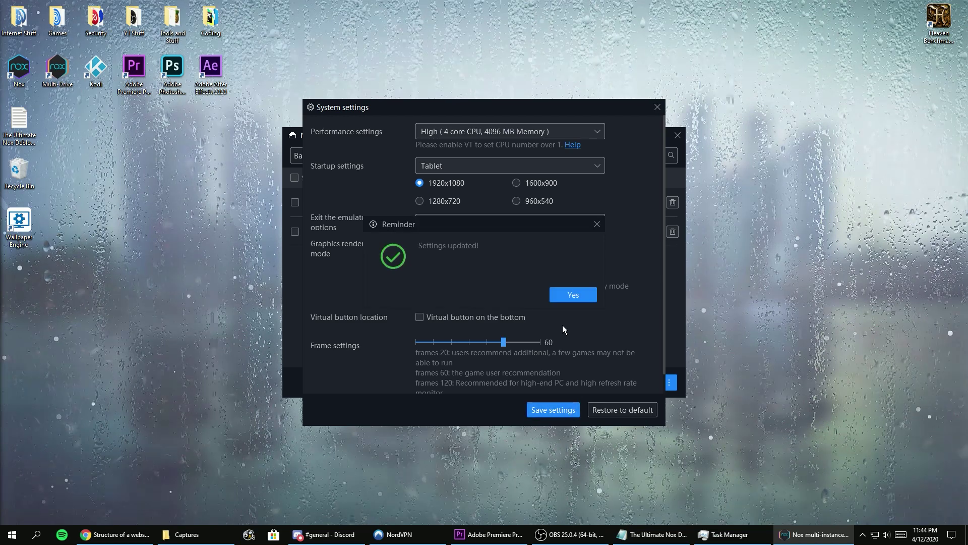
pyautogui.click(571, 292)
pyautogui.click(658, 107)
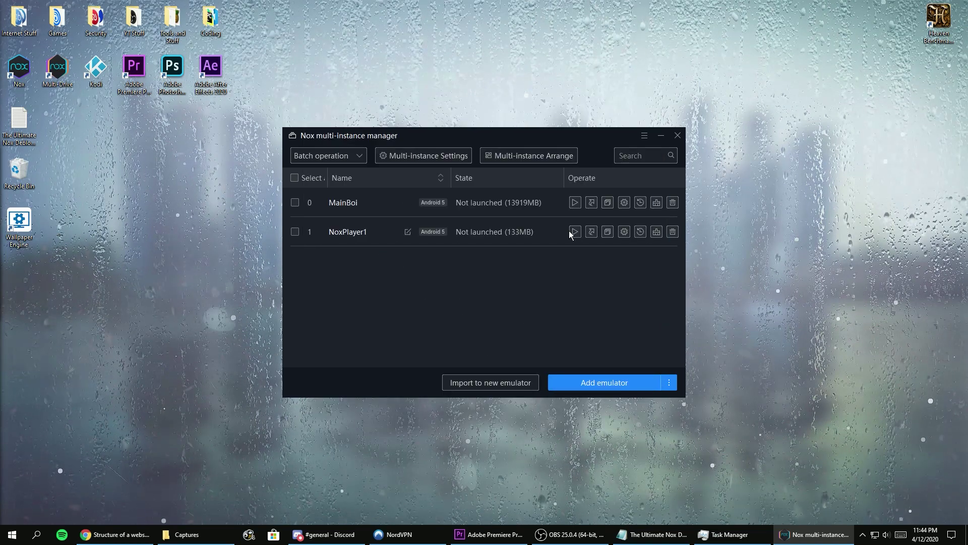
# Launch NoxPlayer1 and enable Root in its general system settings, restarting the emulator to apply it.
pyautogui.click(575, 232)
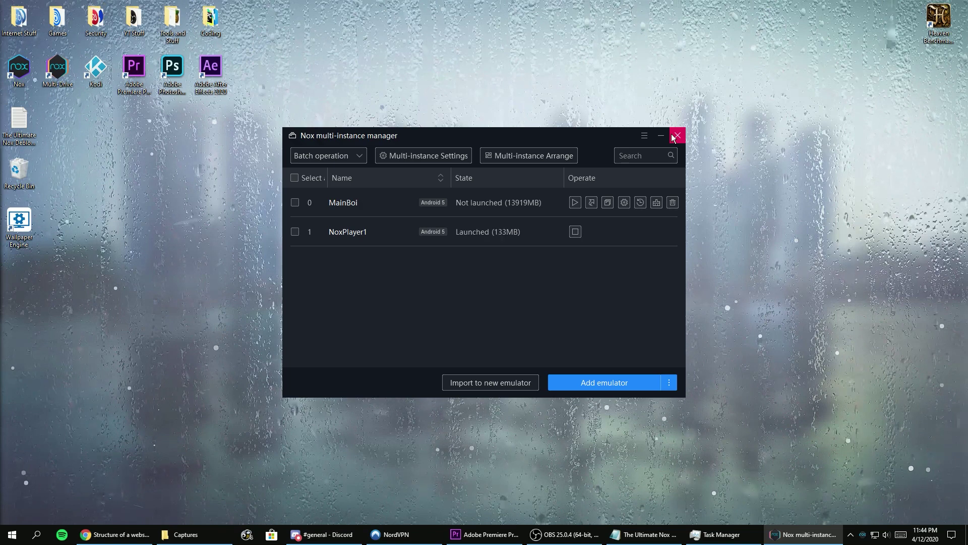
pyautogui.click(678, 135)
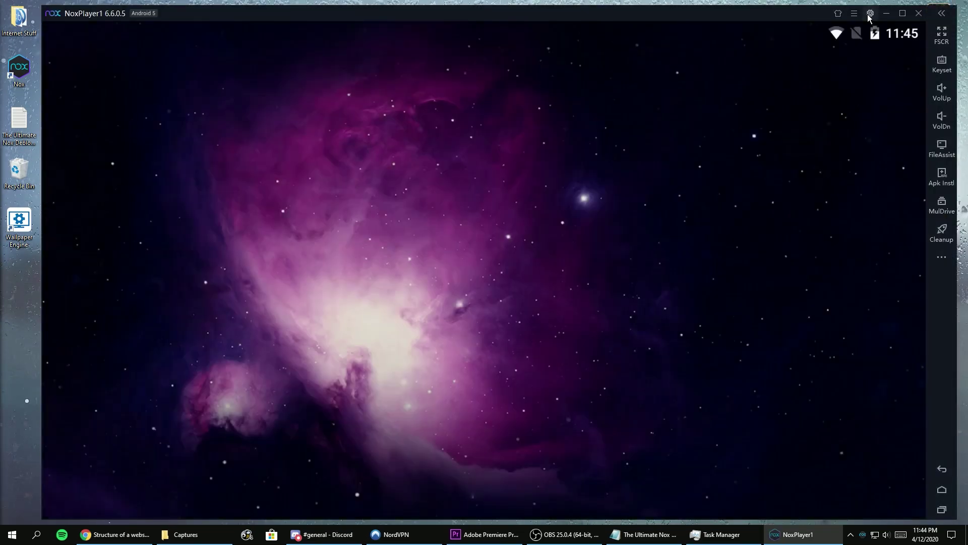
pyautogui.click(870, 14)
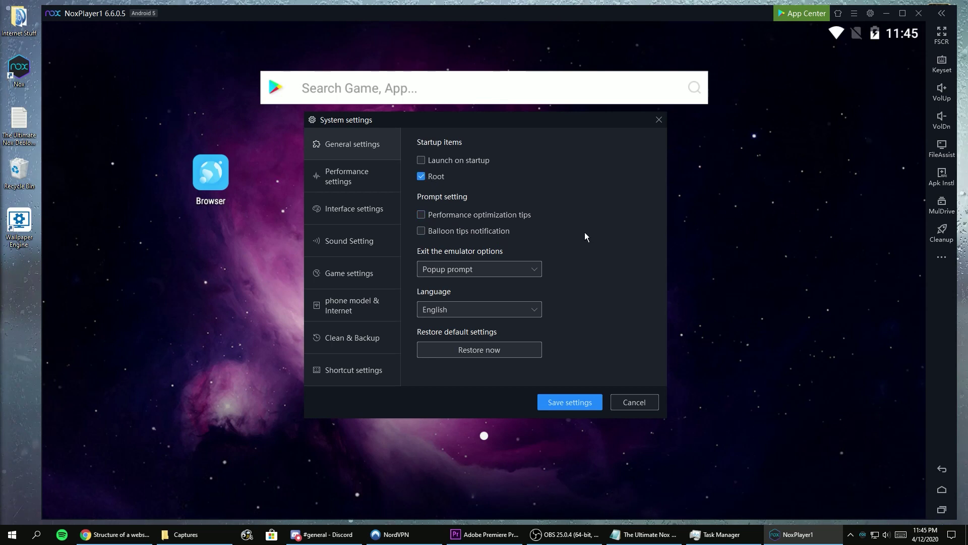
pyautogui.click(584, 402)
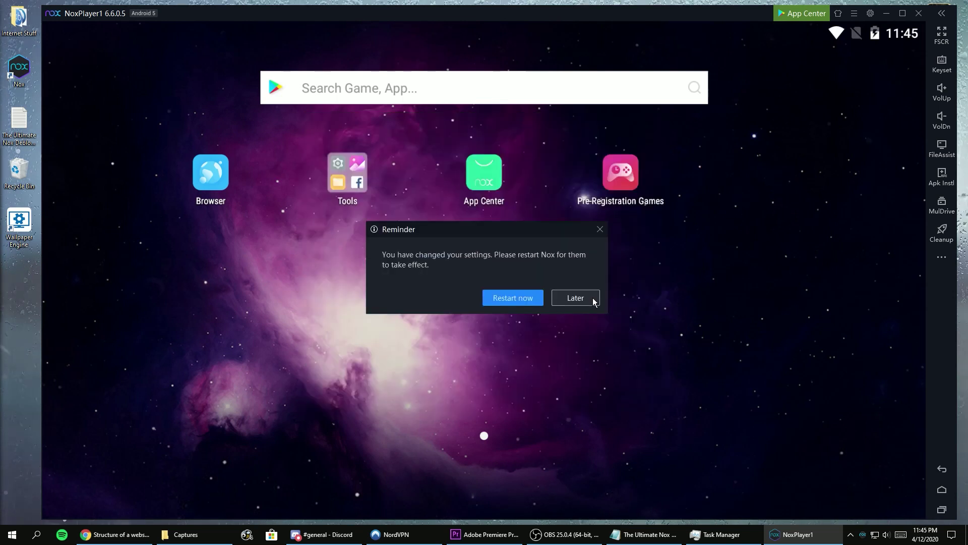
pyautogui.click(521, 298)
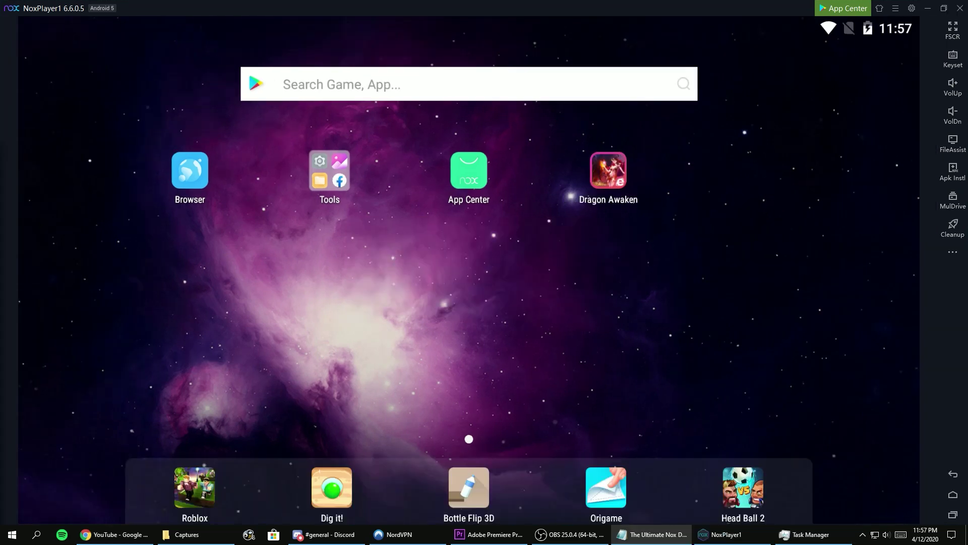
# Search the Play Store for "root explorer" and install File Explorer Root Browser.
pyautogui.click(349, 172)
pyautogui.click(577, 248)
pyautogui.click(478, 80)
pyautogui.write('root explorer')
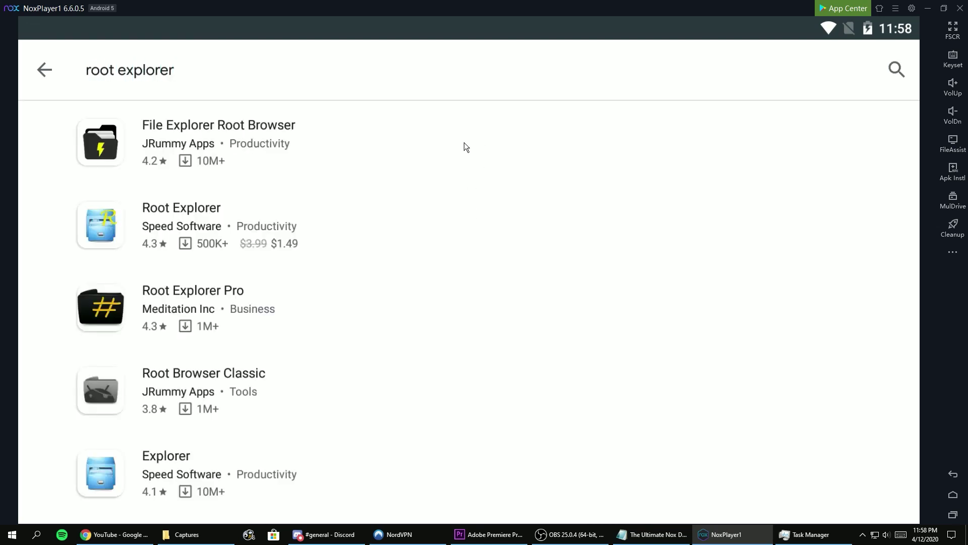
pyautogui.click(464, 143)
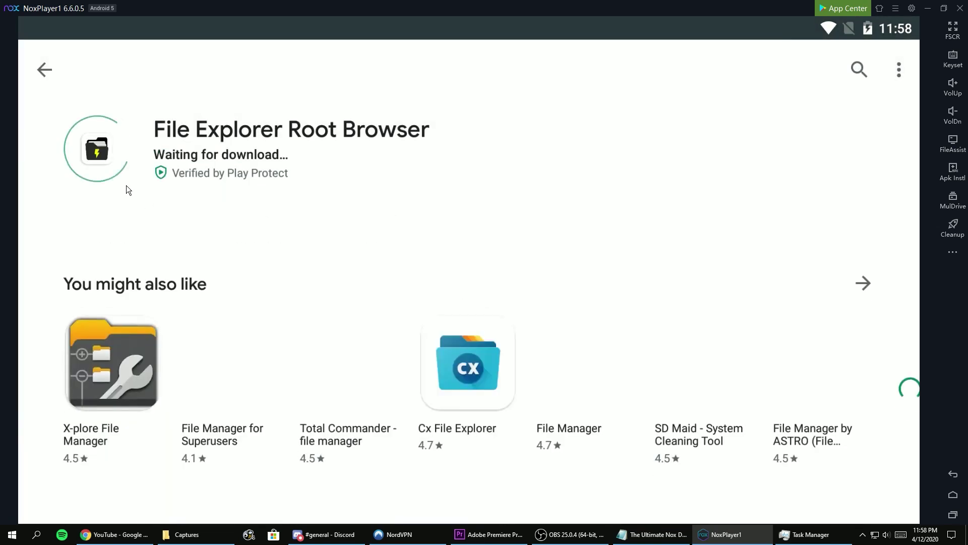
# Search the Play Store for "nova launcher" and install Nova Launcher, accepting its access permissions.
pyautogui.click(859, 69)
pyautogui.write('nova ')
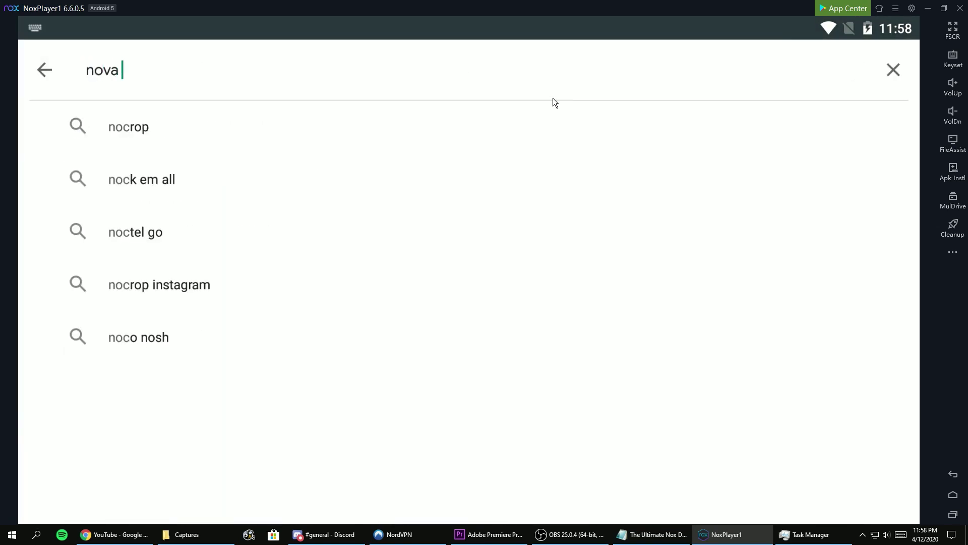
pyautogui.write('launcher')
pyautogui.press('Return')
pyautogui.click(827, 157)
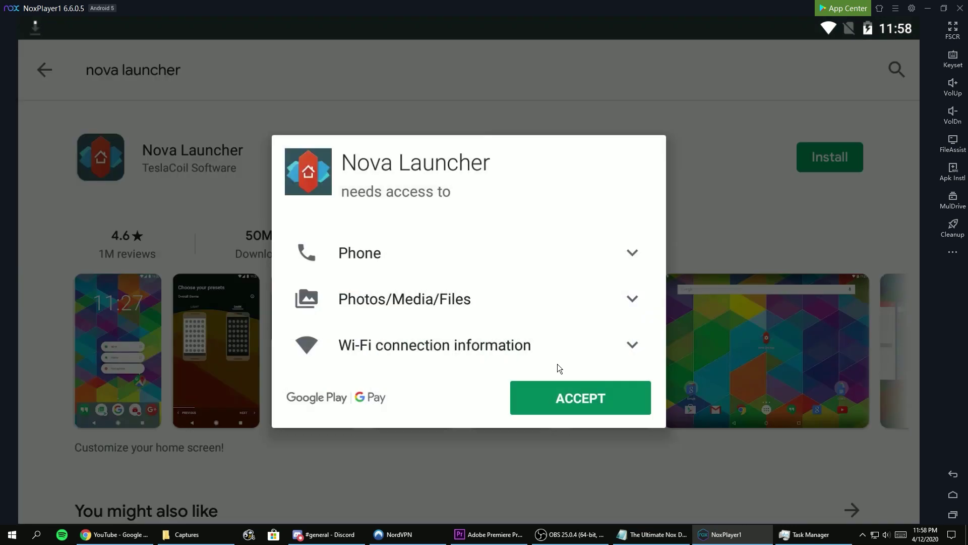
pyautogui.click(565, 394)
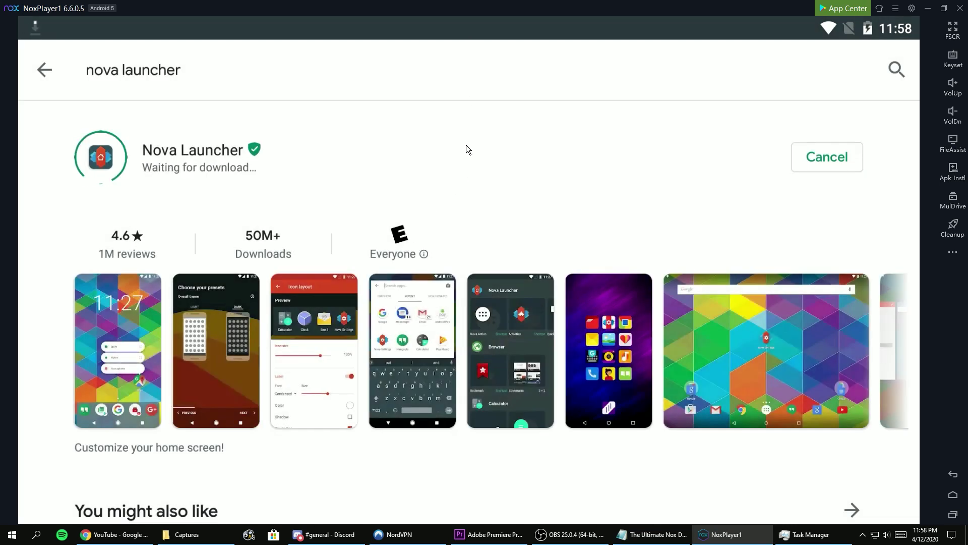
pyautogui.click(570, 535)
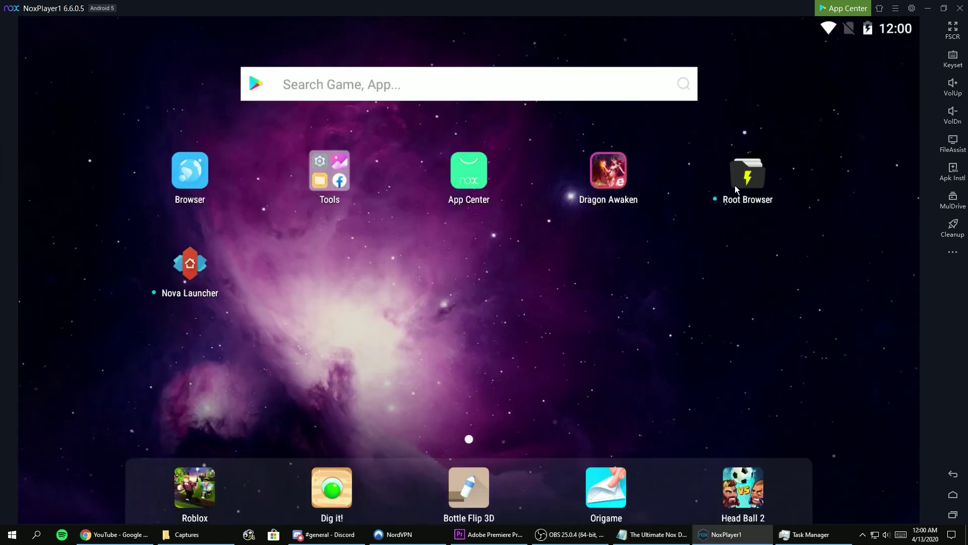
# Open Root Browser and allow it Superuser access with the choice remembered forever.
pyautogui.click(736, 188)
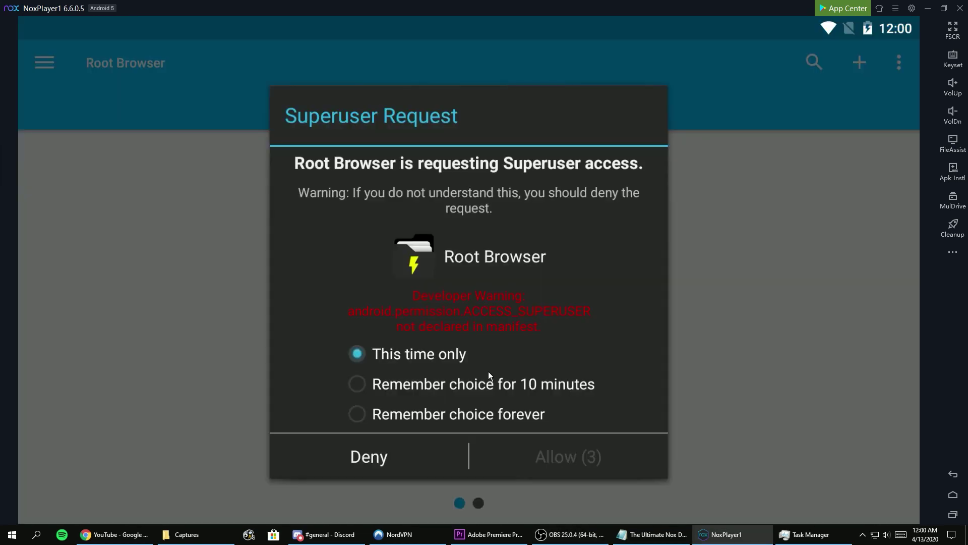
pyautogui.click(480, 414)
pyautogui.click(564, 455)
pyautogui.click(279, 129)
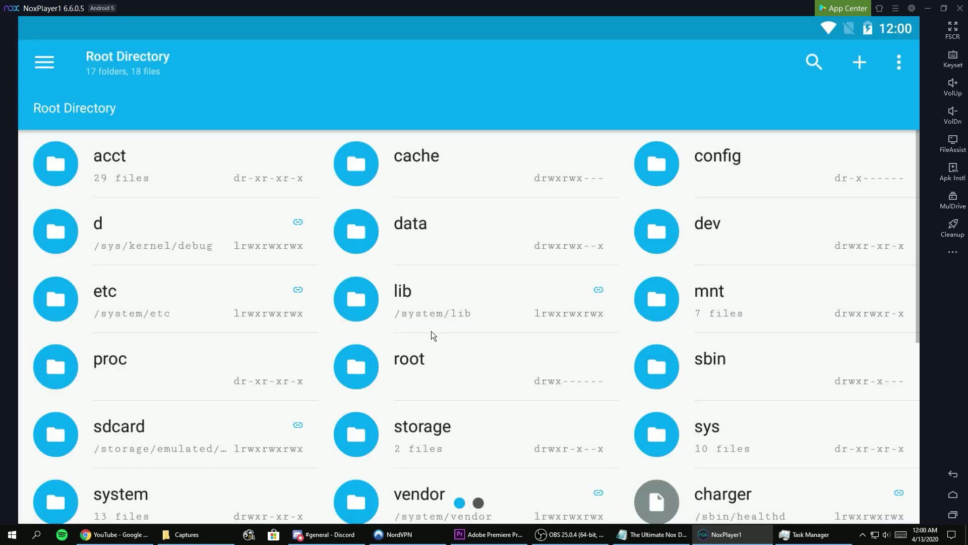
# Delete the Nox launcher APK from the /system/app/Launcher folder.
pyautogui.scroll(-3, 443, 331)
pyautogui.click(473, 332)
pyautogui.click(170, 174)
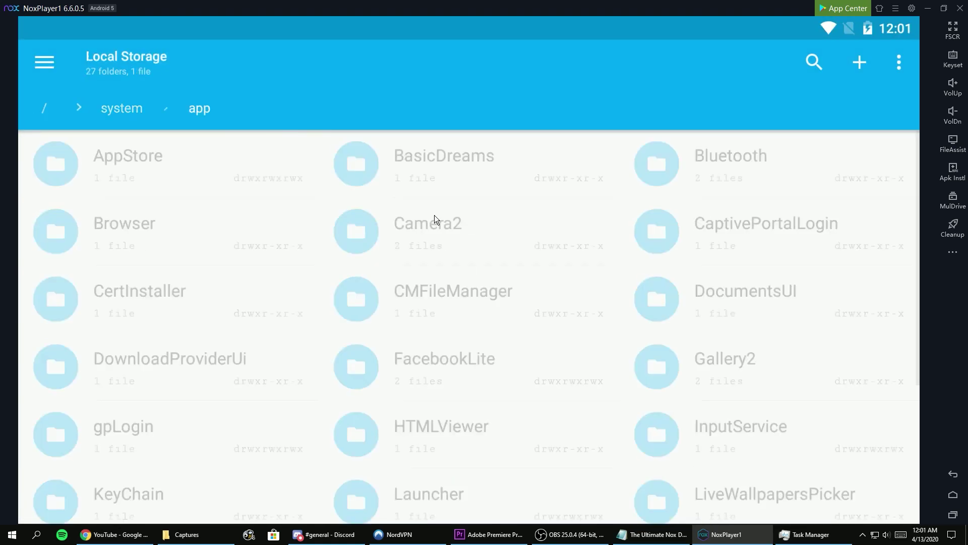
pyautogui.scroll(-5, 434, 215)
pyautogui.click(464, 262)
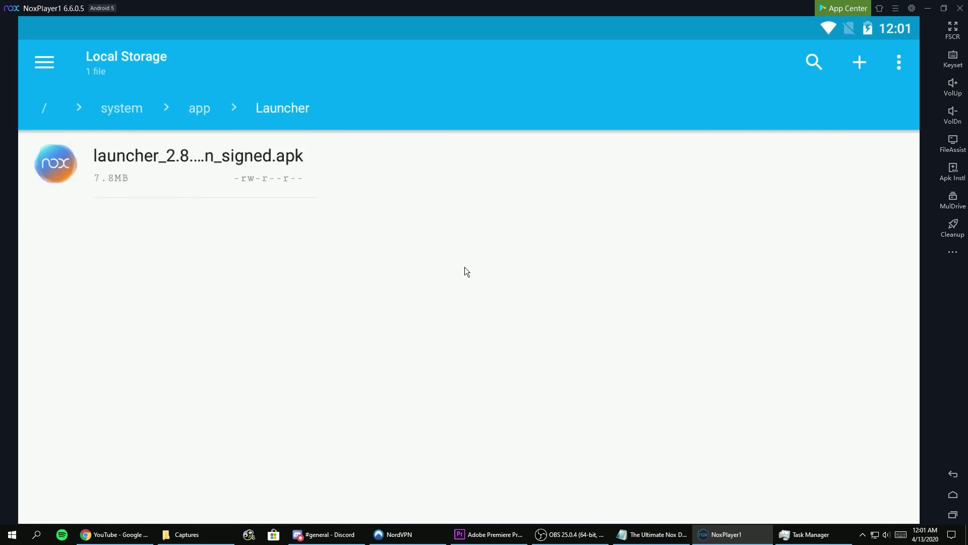
pyautogui.click(156, 151)
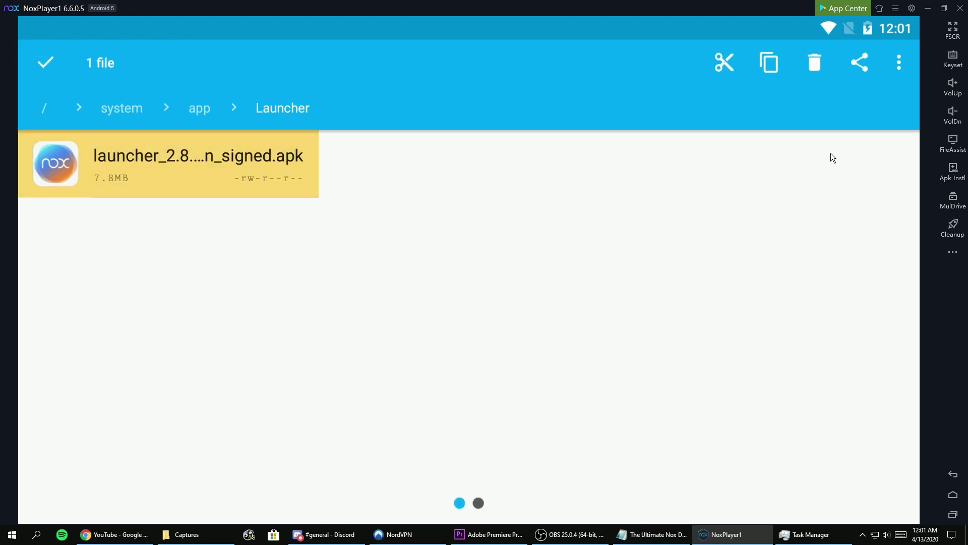
pyautogui.click(813, 61)
pyautogui.click(652, 328)
# Copy the lib folder and base.apk from /data/app/com.teslacoilsw.launcher-1.
pyautogui.click(44, 62)
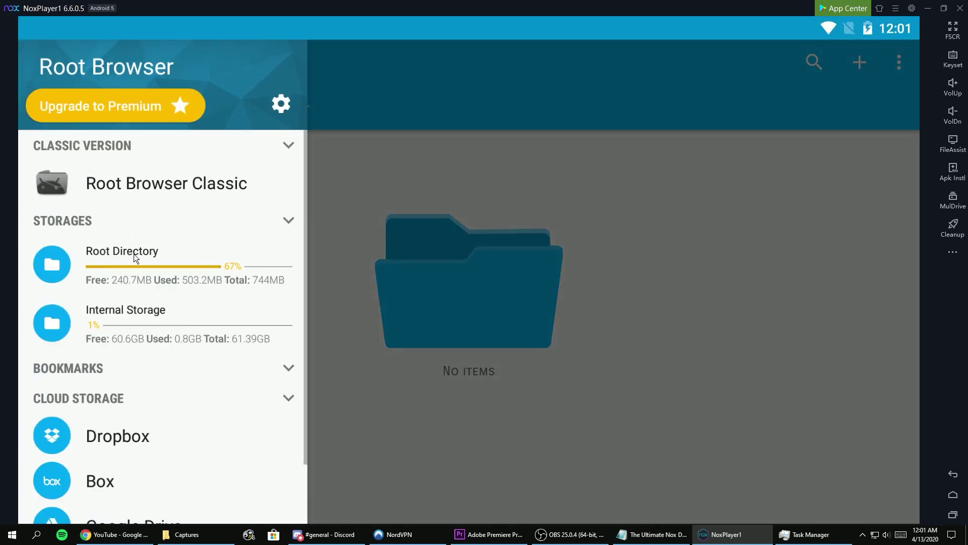
pyautogui.click(134, 253)
pyautogui.scroll(-3, 465, 200)
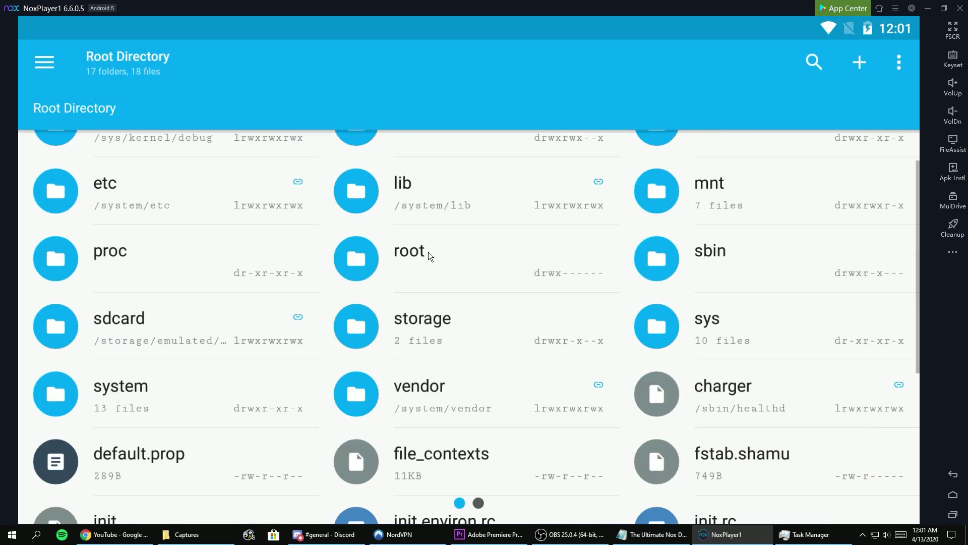
pyautogui.scroll(3, 454, 242)
pyautogui.click(410, 232)
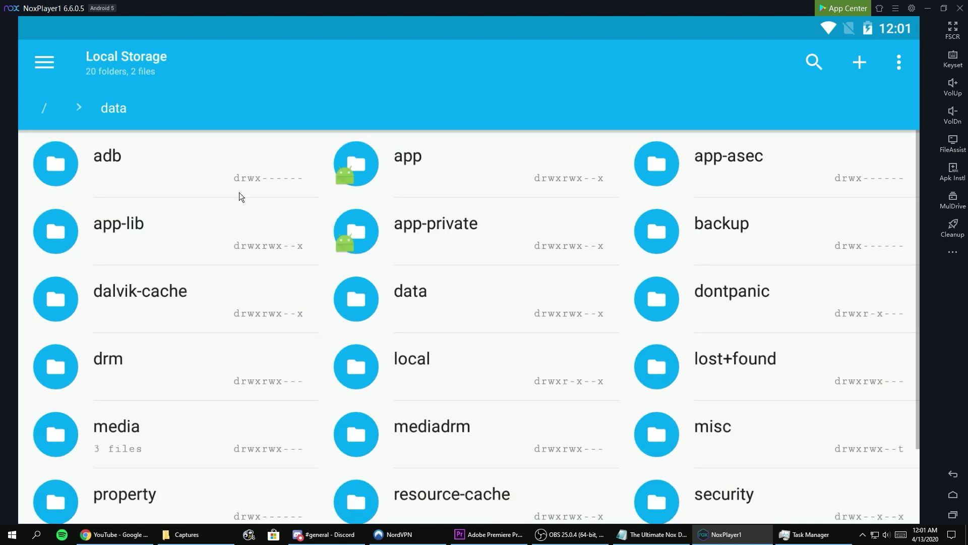
pyautogui.click(457, 174)
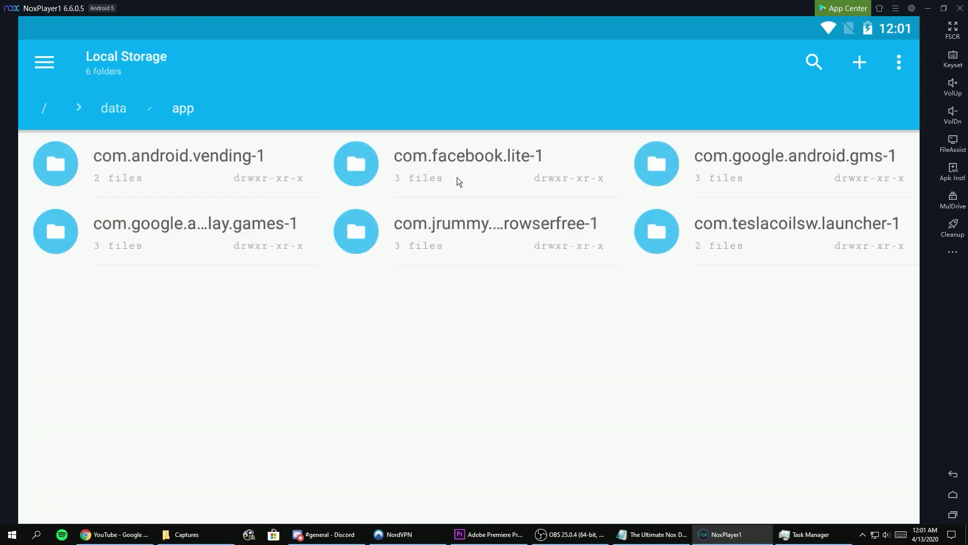
pyautogui.click(739, 224)
pyautogui.click(372, 184)
pyautogui.hotkey('ctrl', 'a')
pyautogui.click(764, 59)
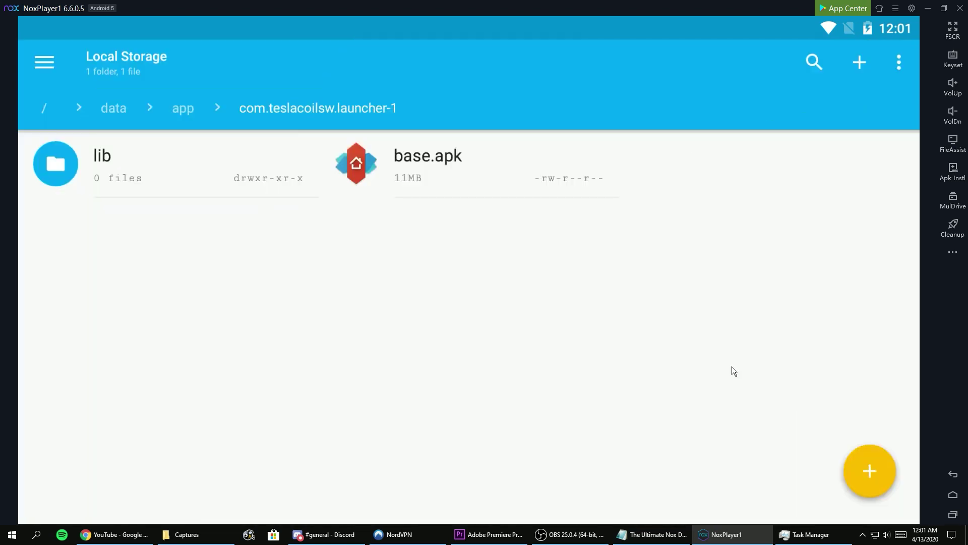
# Paste the copied Nova Launcher files into the /system/app/Launcher folder.
pyautogui.click(45, 62)
pyautogui.click(76, 343)
pyautogui.click(121, 450)
pyautogui.click(201, 166)
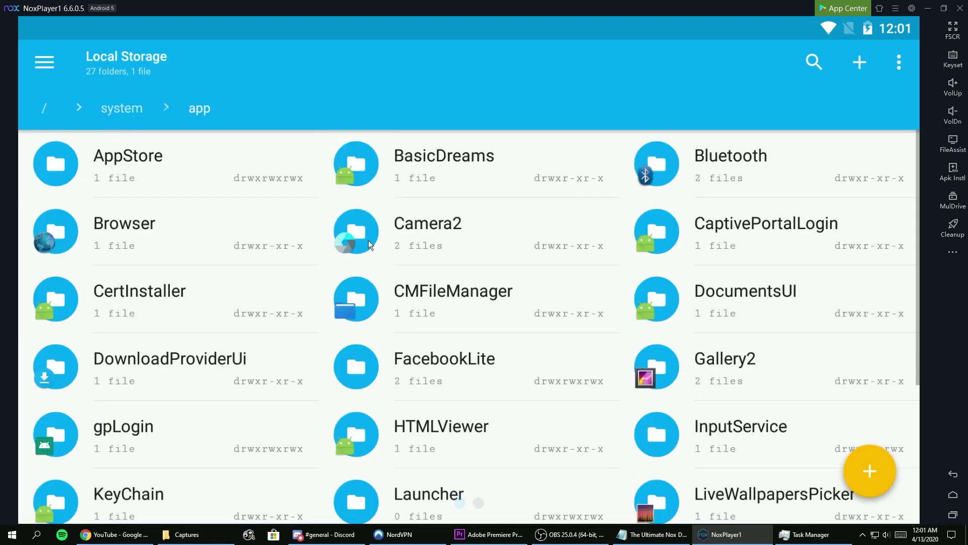
pyautogui.click(444, 491)
pyautogui.click(870, 471)
pyautogui.click(867, 346)
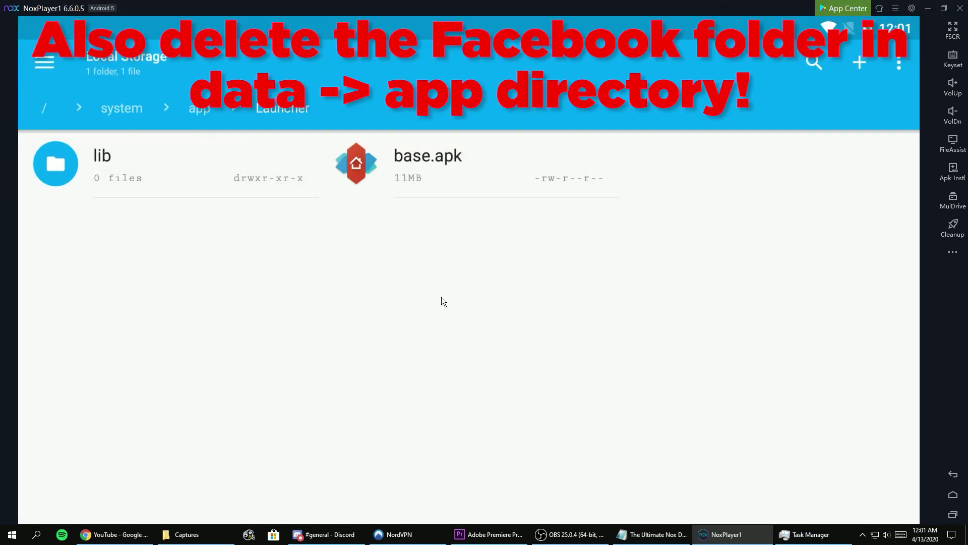
# Delete the FacebookLite folder from the /system/app directory.
pyautogui.press('Escape')
pyautogui.click(455, 383)
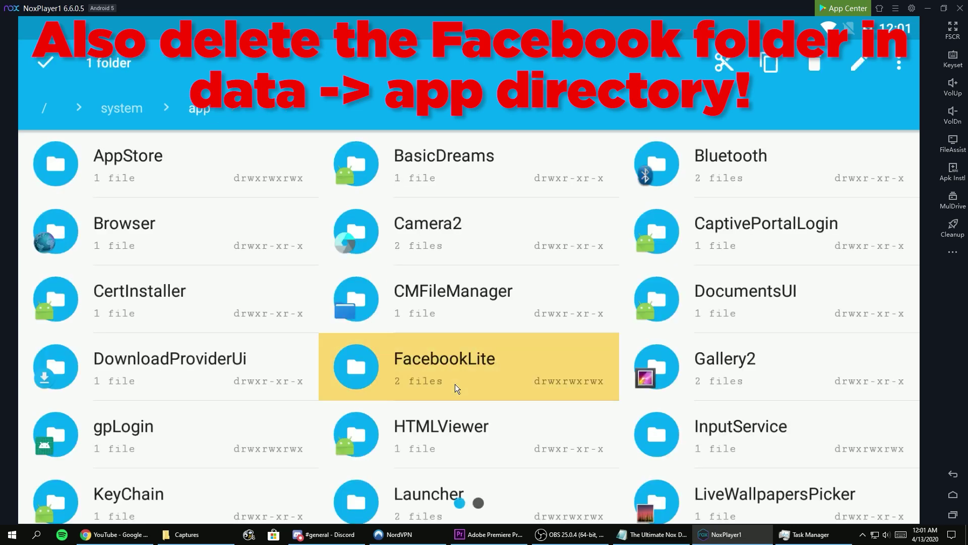
pyautogui.click(815, 63)
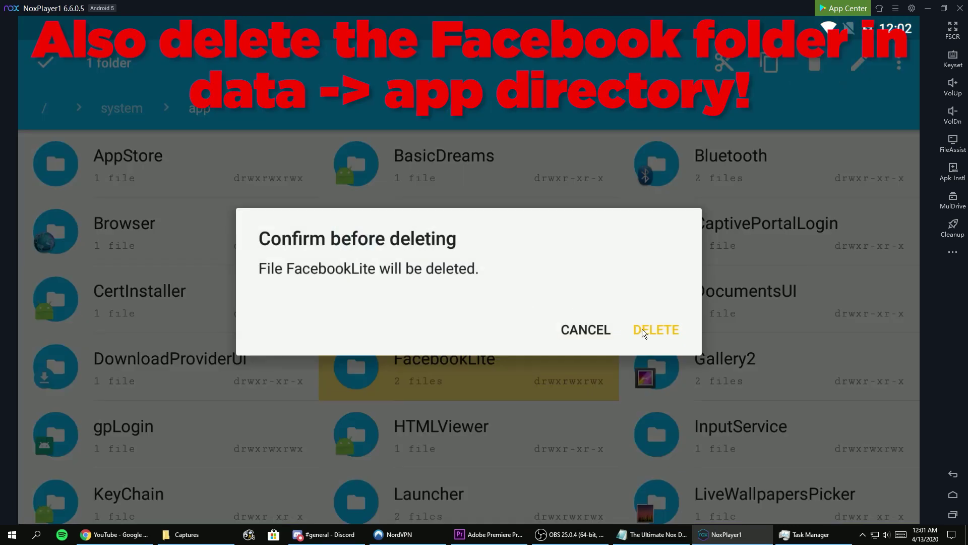
pyautogui.click(642, 328)
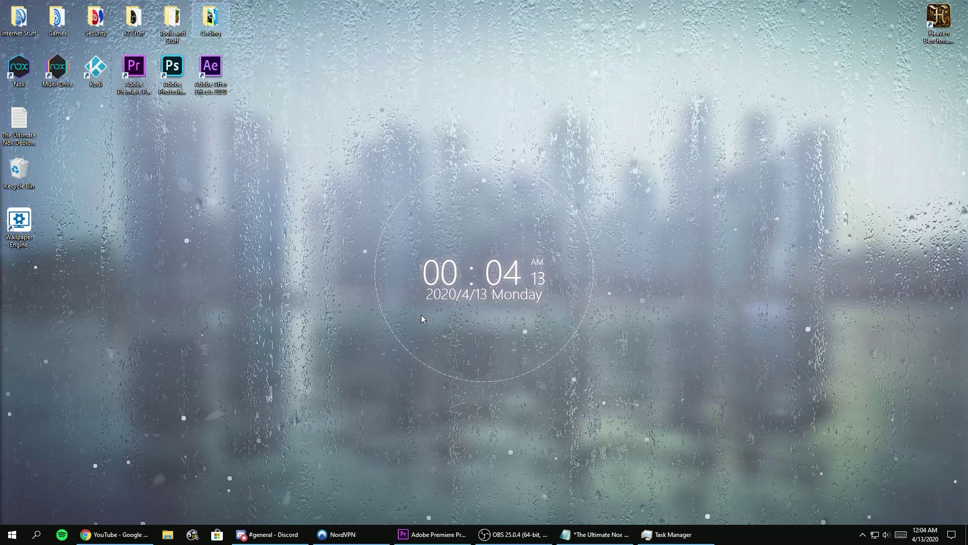
# Switch to a maximized File Explorer window and go to the %LOCALAPPDATA%\Nox\loading\ folder.
pyautogui.click(168, 534)
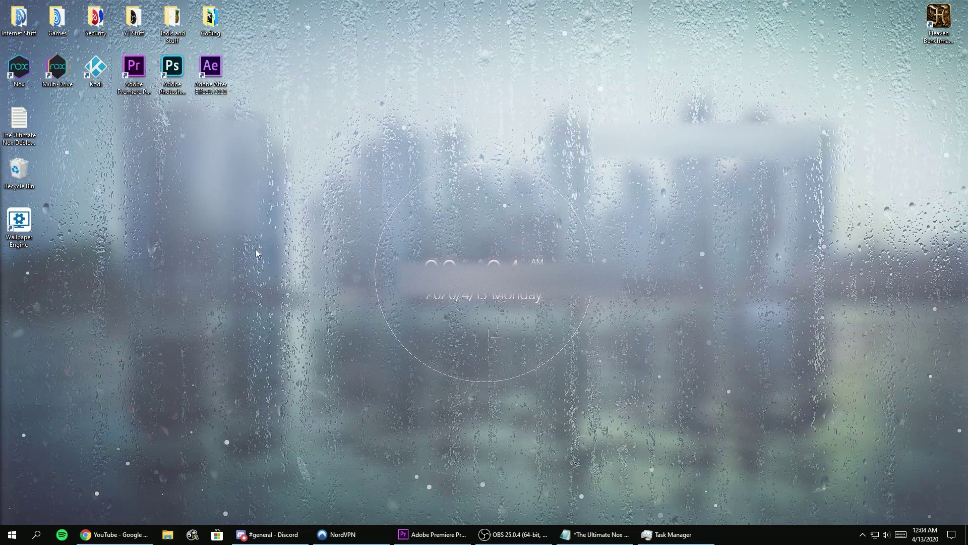
pyautogui.press('super+Up')
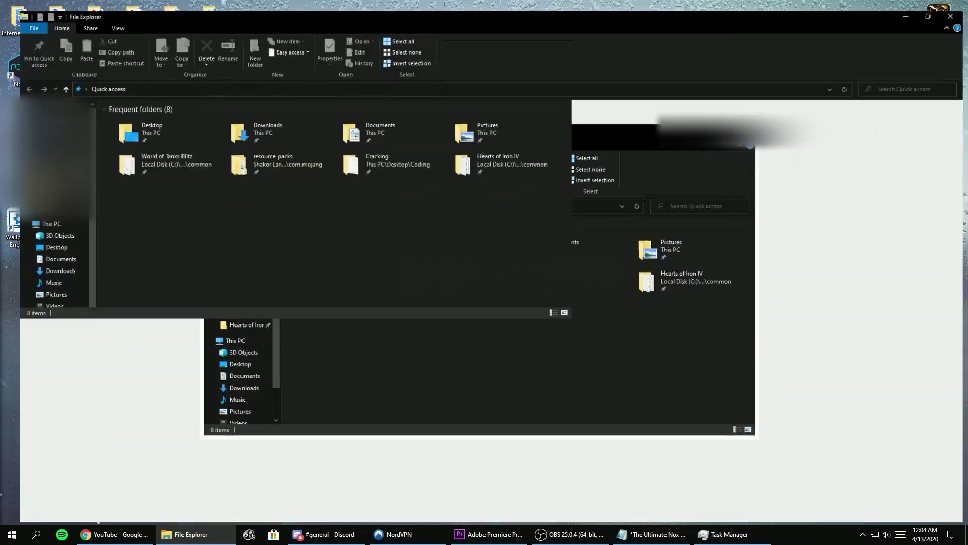
pyautogui.click(404, 79)
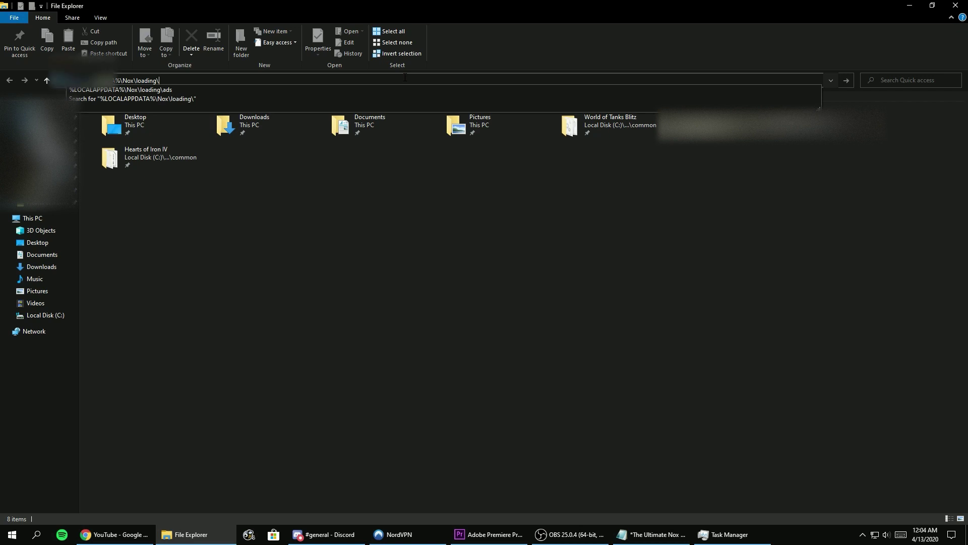
pyautogui.press('Return')
# Delete the existing ads file from the Nox loading folder.
pyautogui.click(192, 112)
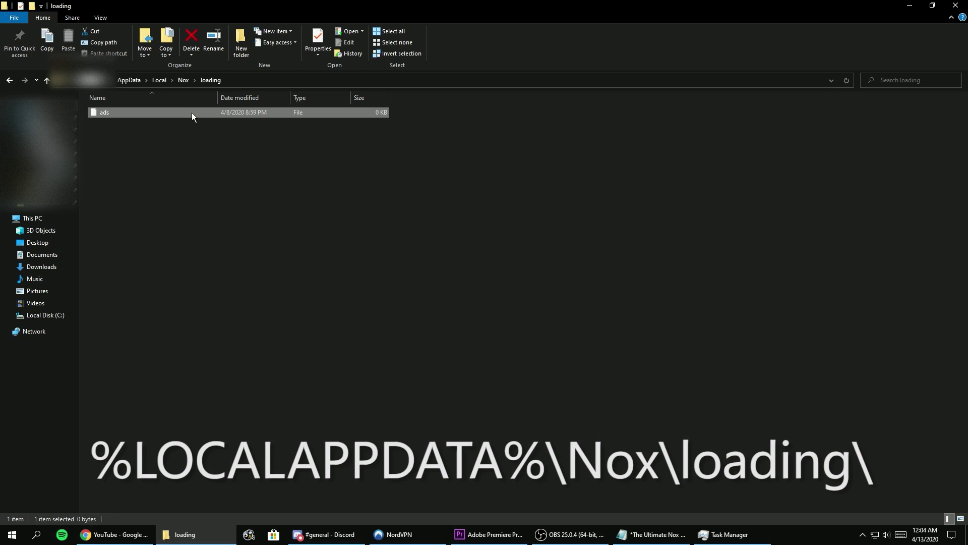
pyautogui.press('Delete')
pyautogui.press('Return')
# Create an empty text document in the loading folder and name it ads, without a file extension.
pyautogui.rightClick(198, 150)
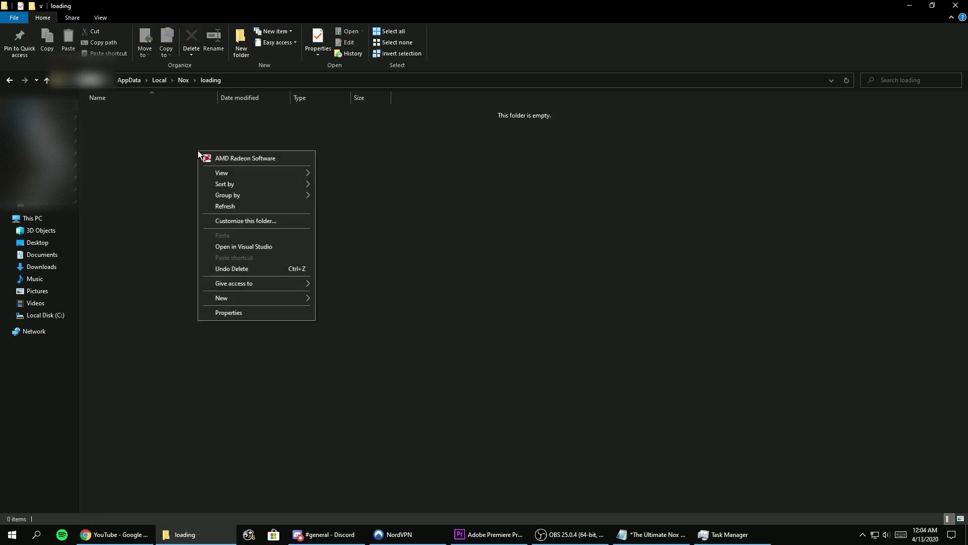
pyautogui.moveTo(249, 301)
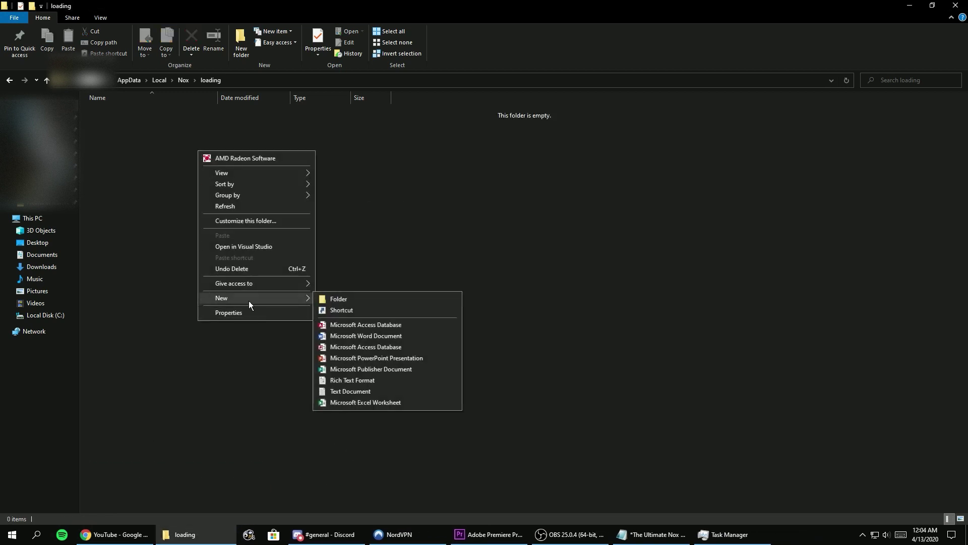
pyautogui.click(359, 391)
pyautogui.hotkey('ctrl', 'a')
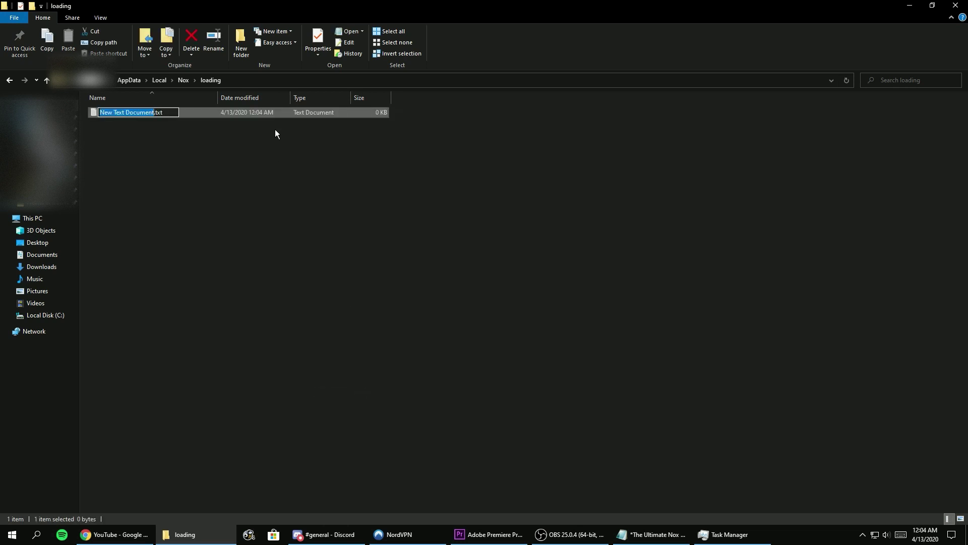
pyautogui.write('ads')
pyautogui.press('Return')
pyautogui.press('Return')
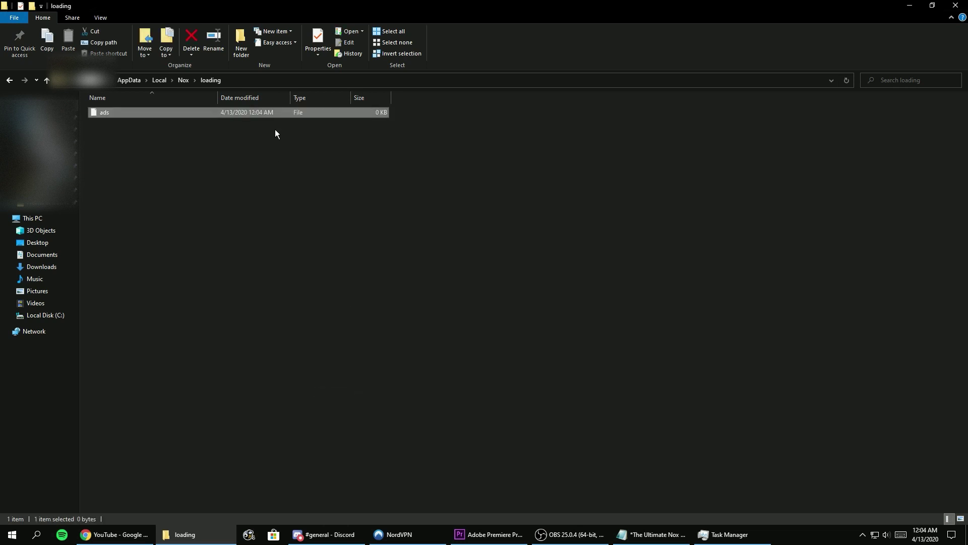
# Set the new ads file to read-only in its properties.
pyautogui.rightClick(270, 112)
pyautogui.click(290, 285)
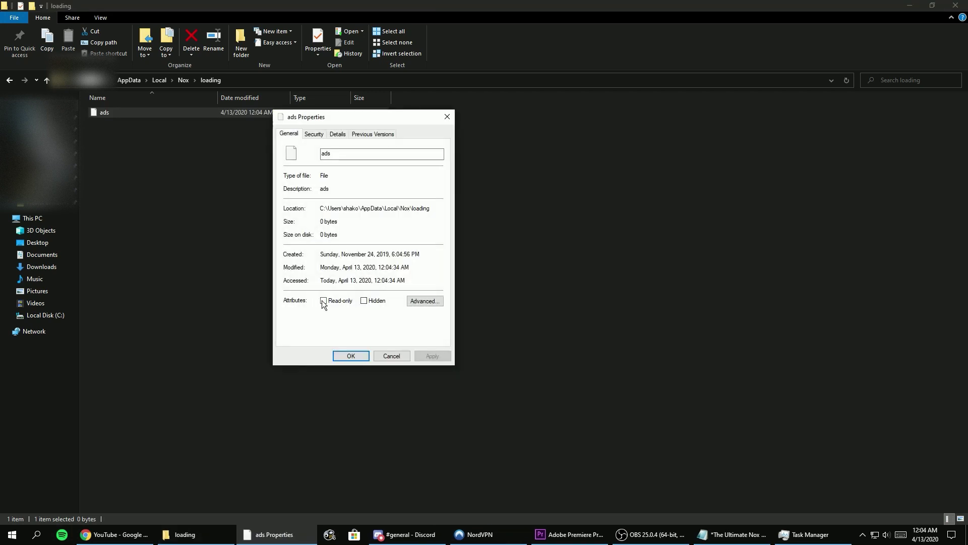
pyautogui.click(365, 359)
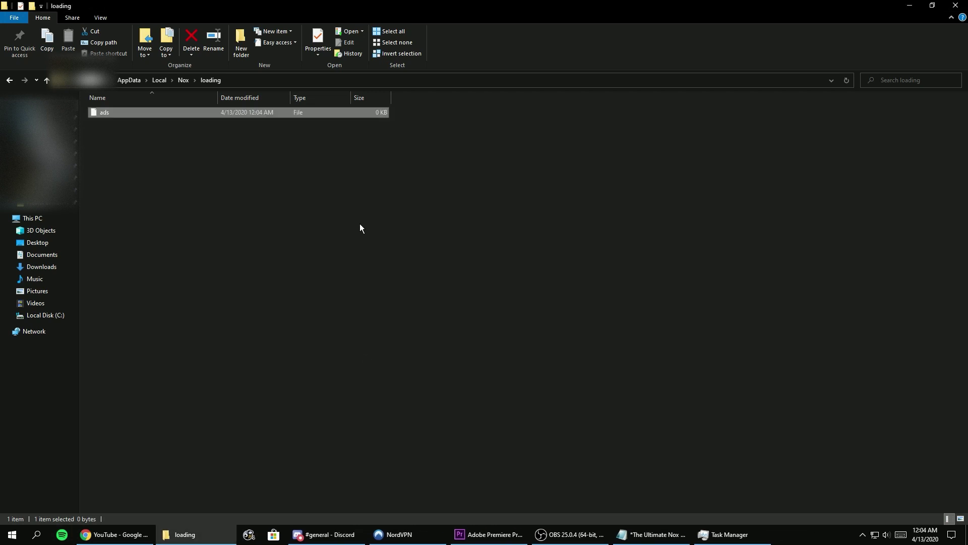
pyautogui.rightClick(359, 223)
pyautogui.moveTo(384, 369)
pyautogui.click(515, 322)
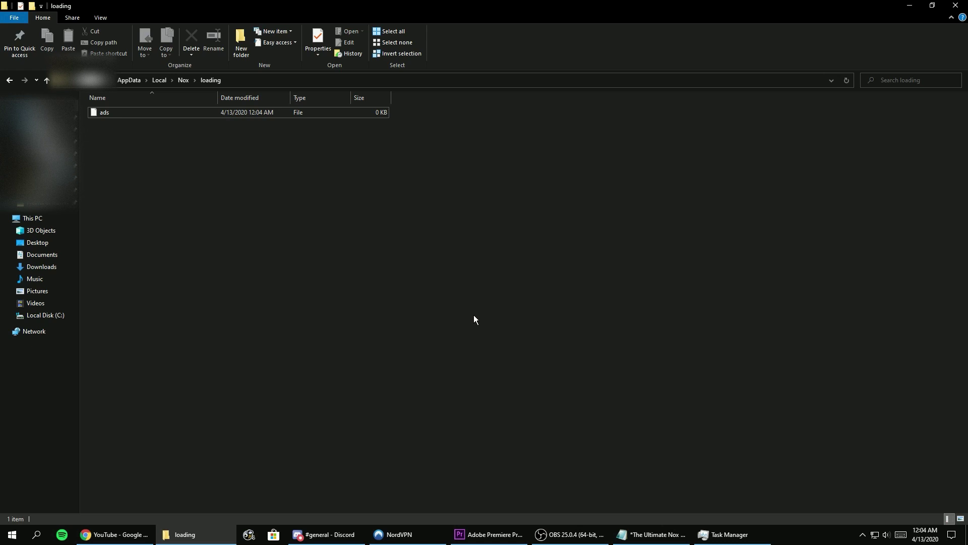
# Close the File Explorer window and shut down NoxPlayer.
pyautogui.hotkey('alt', 'F4')
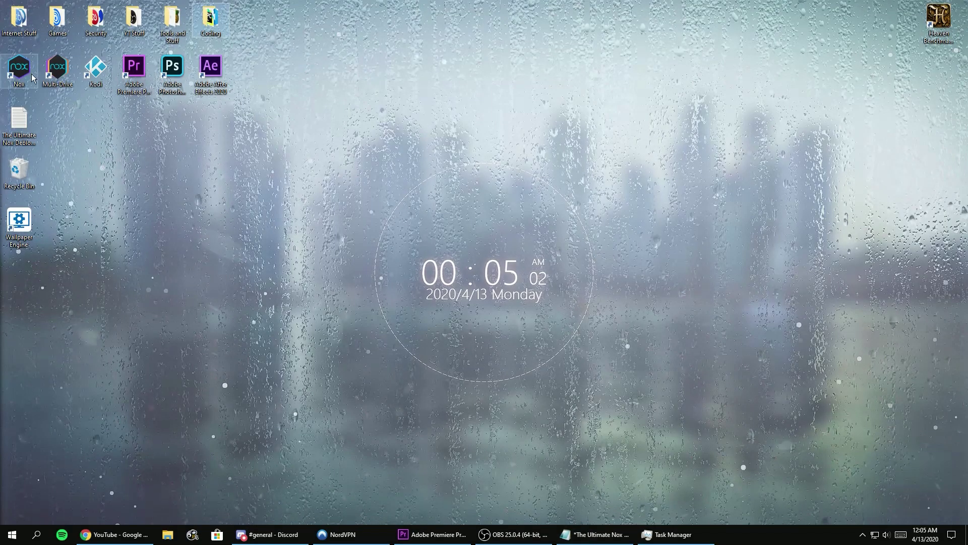
pyautogui.click(575, 231)
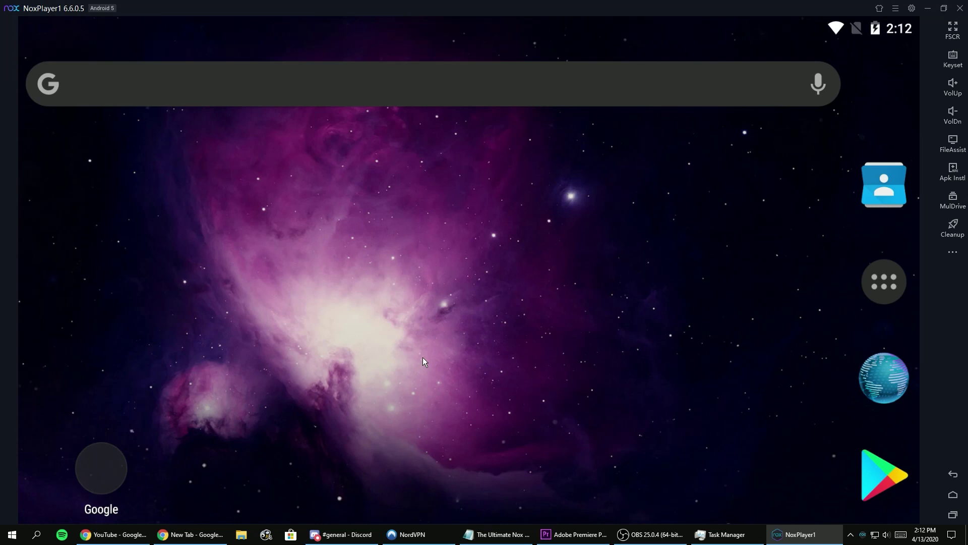
pyautogui.click(960, 8)
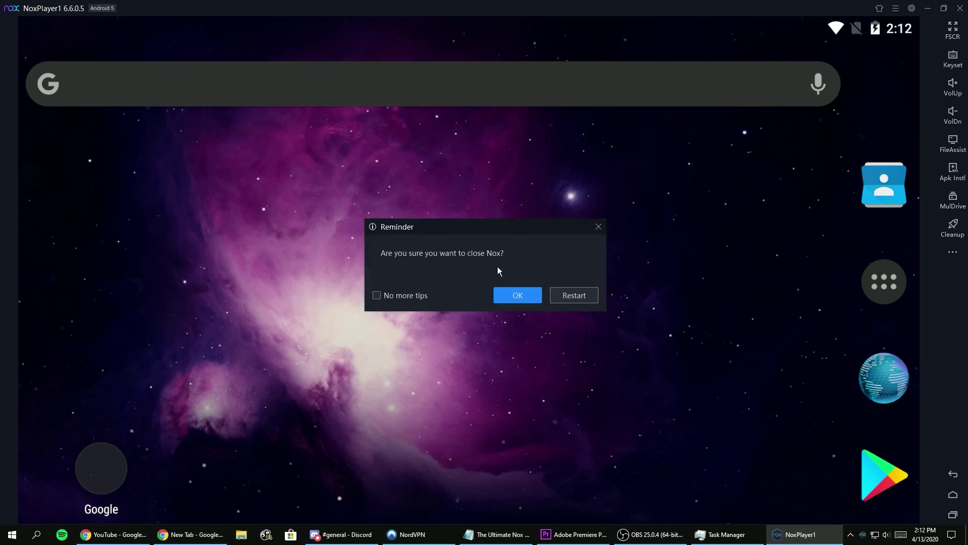
pyautogui.click(515, 296)
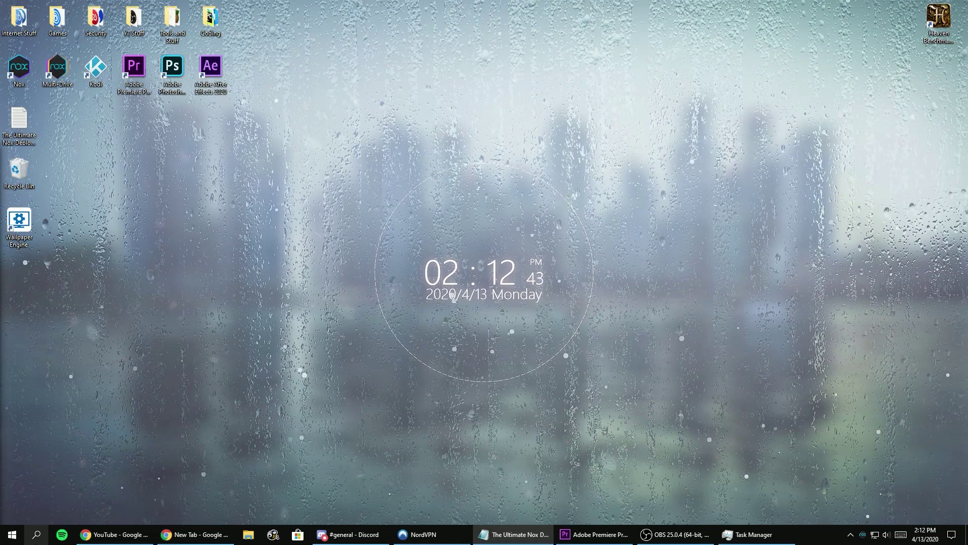
# Search for Notepad in Windows and start it as administrator.
pyautogui.press('super')
pyautogui.write('not')
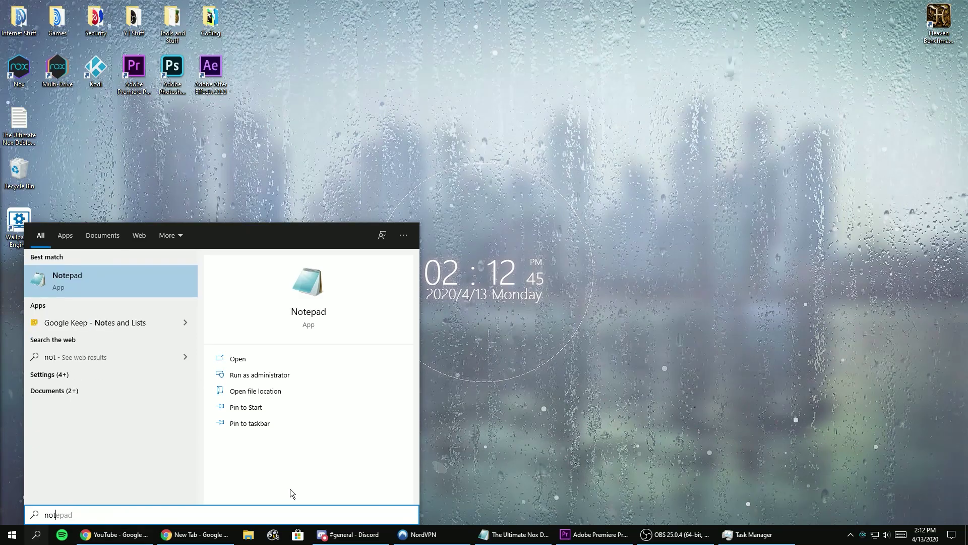
pyautogui.click(307, 383)
# Open the hosts file from C:\Windows\System32\drivers\etc with all file types shown, and place the cursor after its last entry.
pyautogui.click(131, 104)
pyautogui.click(132, 138)
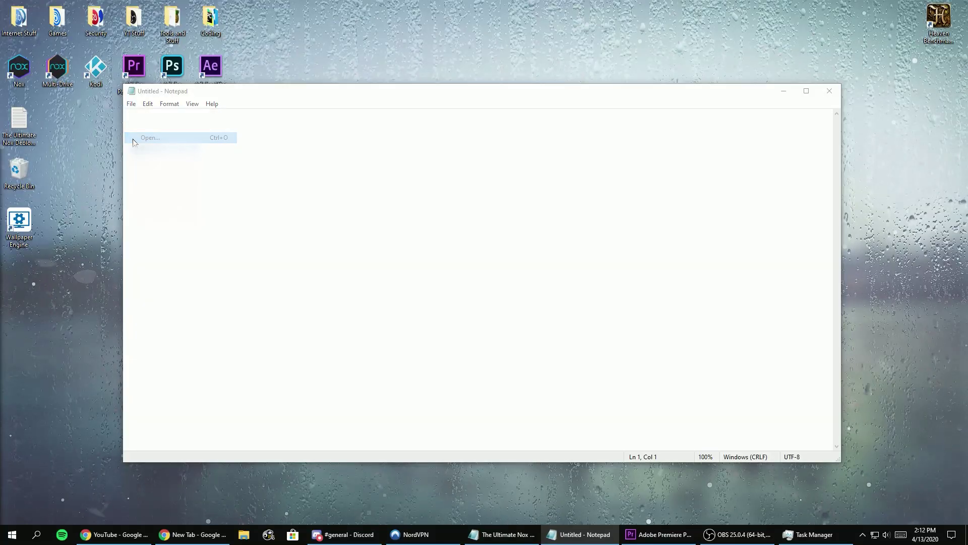
pyautogui.click(403, 135)
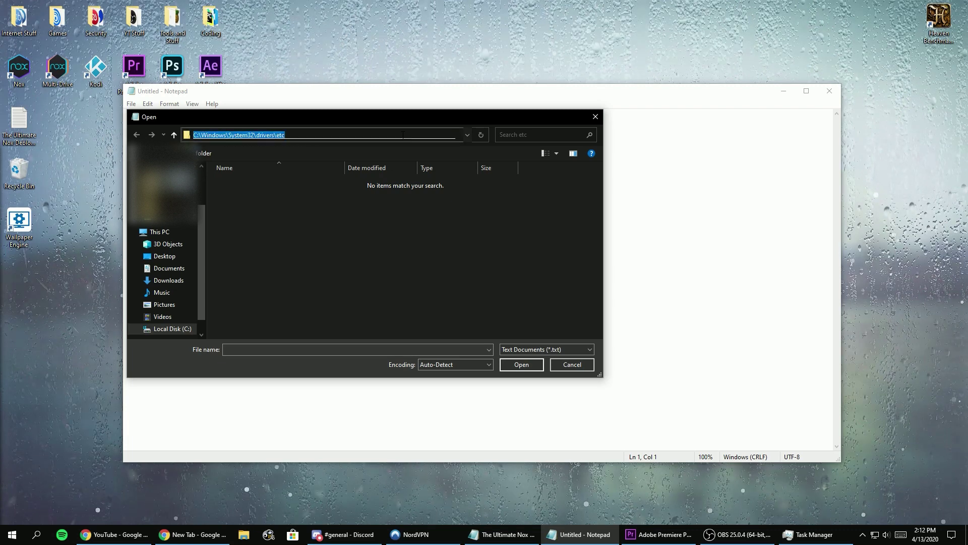
pyautogui.press('Return')
pyautogui.click(541, 349)
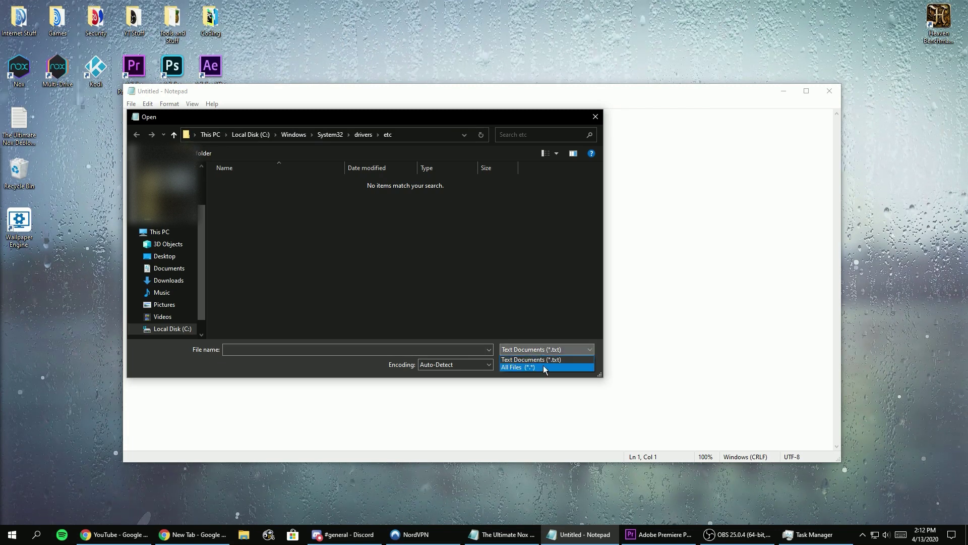
pyautogui.click(543, 367)
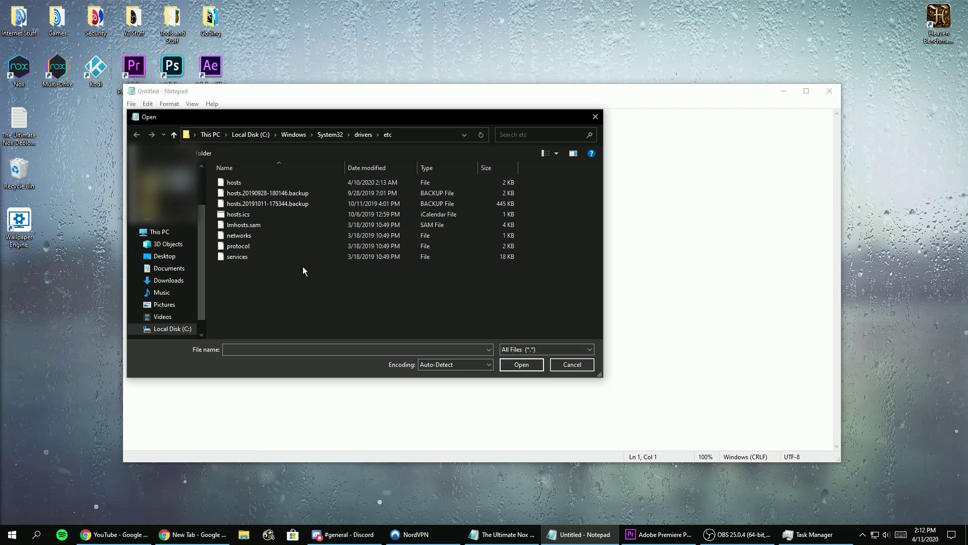
pyautogui.click(300, 182)
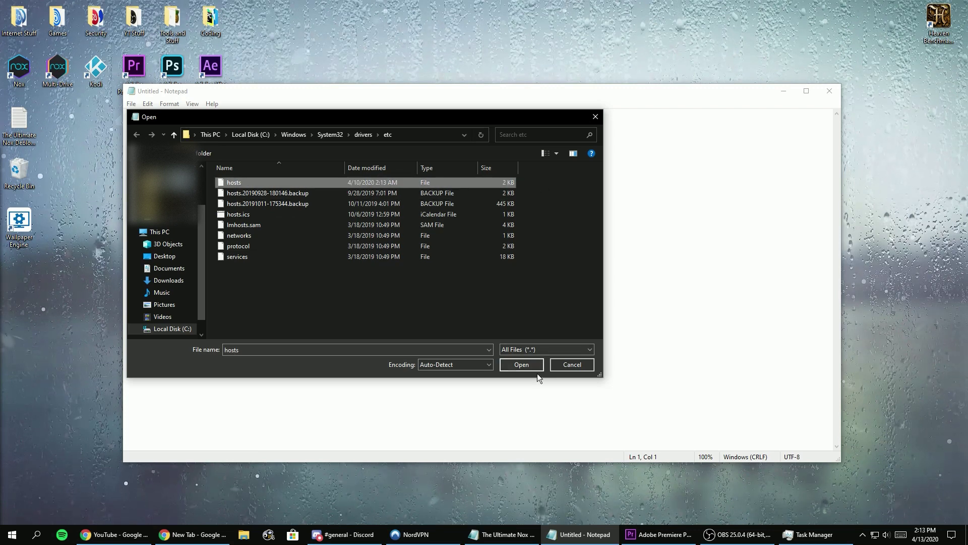
pyautogui.click(521, 367)
pyautogui.click(284, 379)
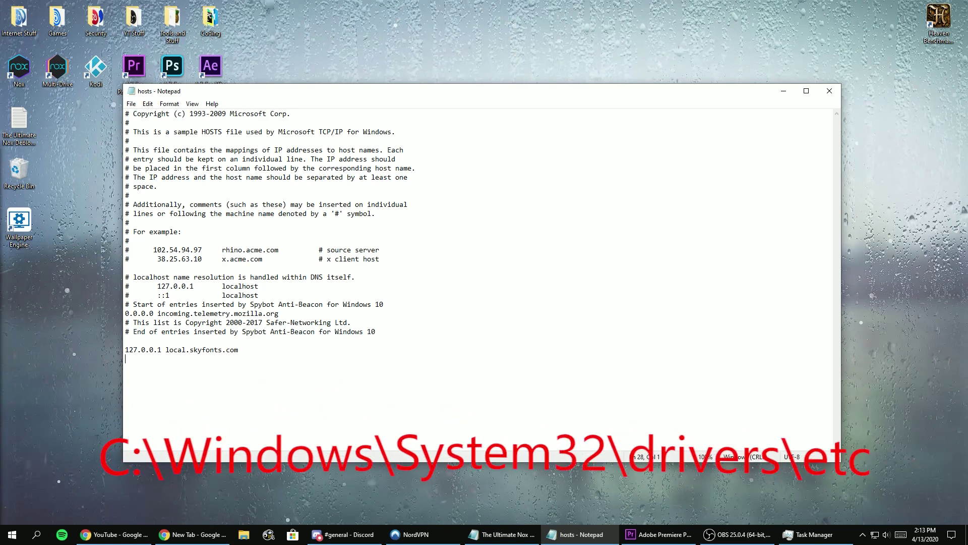
pyautogui.hotkey('alt', 'Tab')
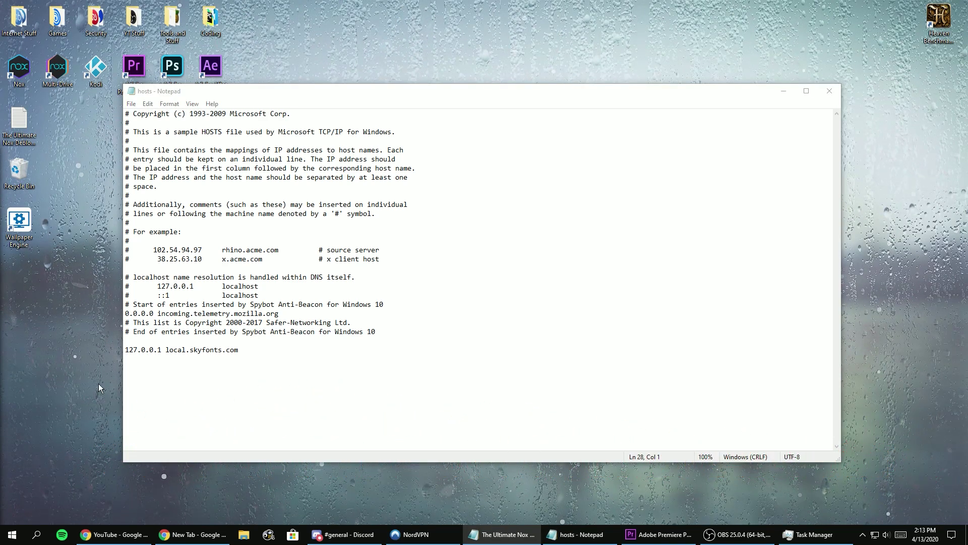
pyautogui.click(197, 532)
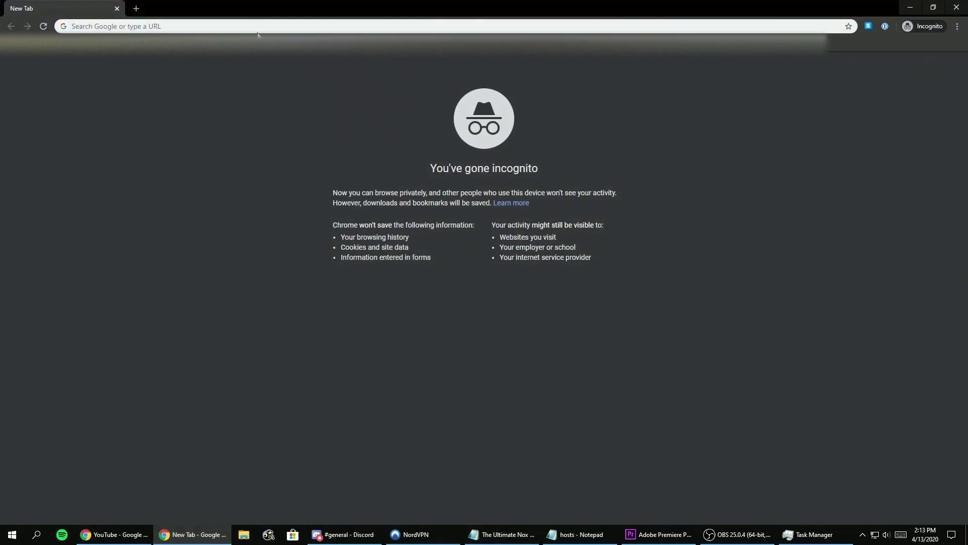
pyautogui.click(258, 27)
pyautogui.write('https://pastebin.com/YzqEsh8n')
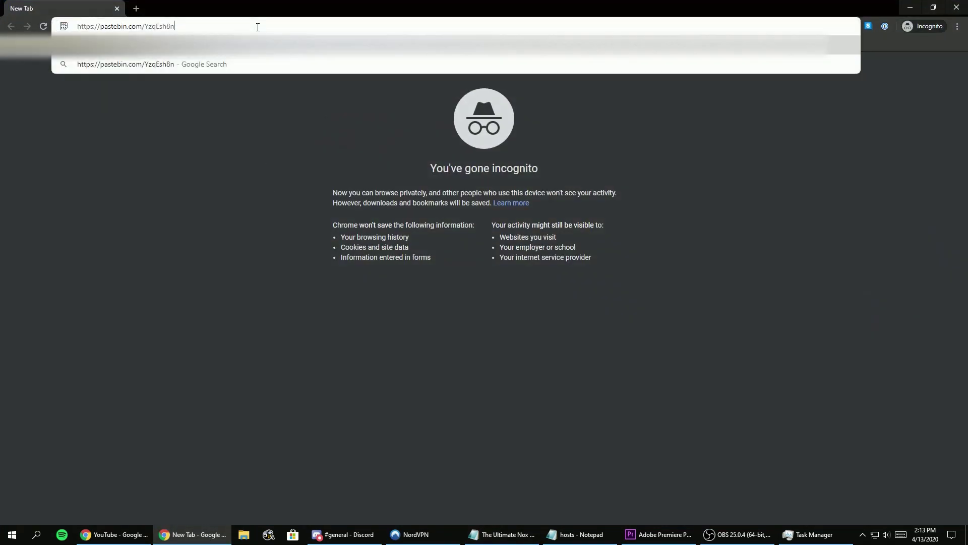
pyautogui.press('Return')
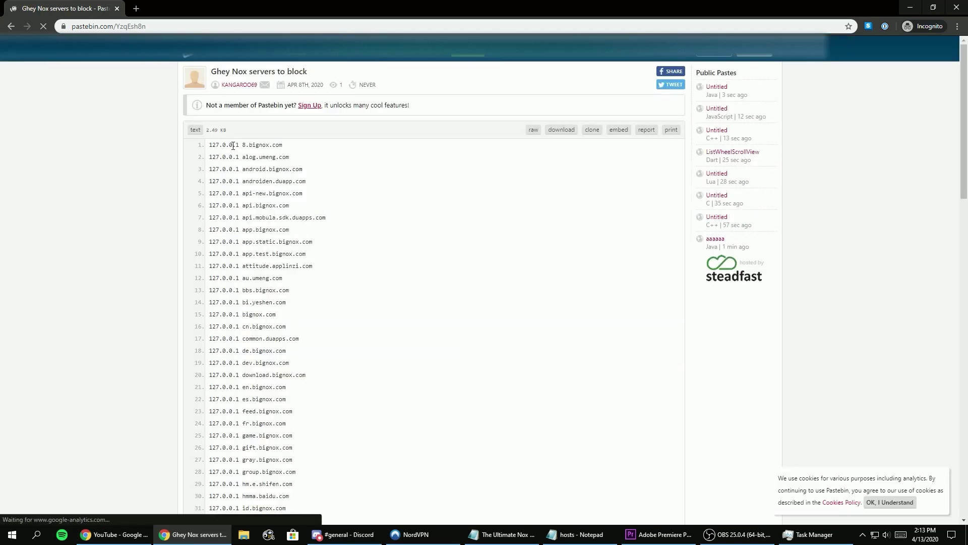
# Select and copy the complete list of Nox servers from the RAW Paste Data section.
pyautogui.hotkey('ctrl', 'a')
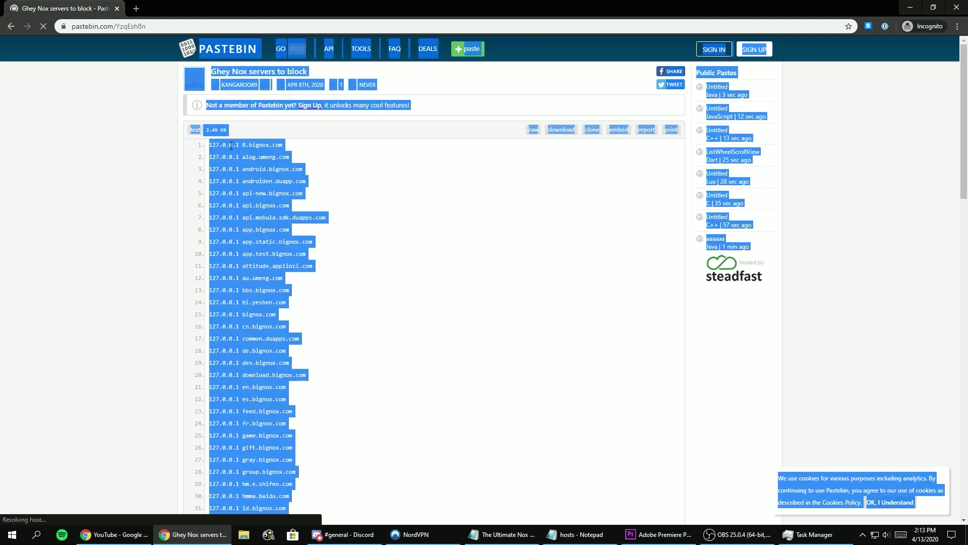
pyautogui.click(204, 145)
pyautogui.moveTo(207, 148); pyautogui.dragTo(354, 228)
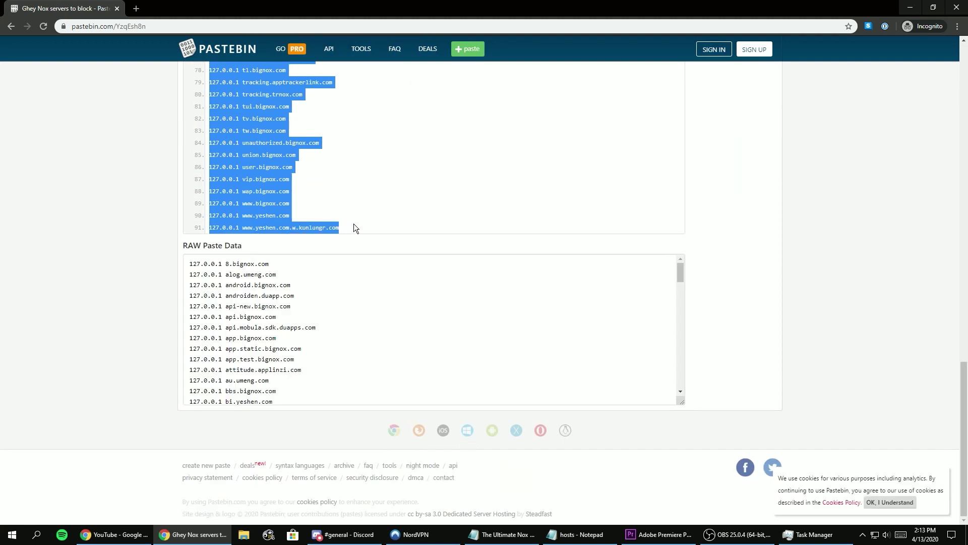
pyautogui.click(340, 294)
pyautogui.hotkey('ctrl', 'a')
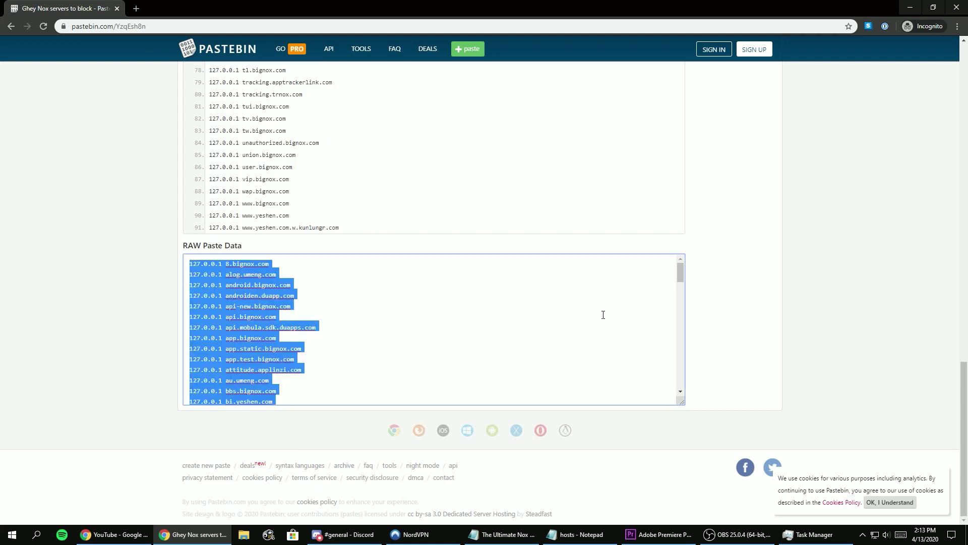
# Paste the server list at the end of the hosts file in Notepad, add a final line break and save the file.
pyautogui.click(560, 535)
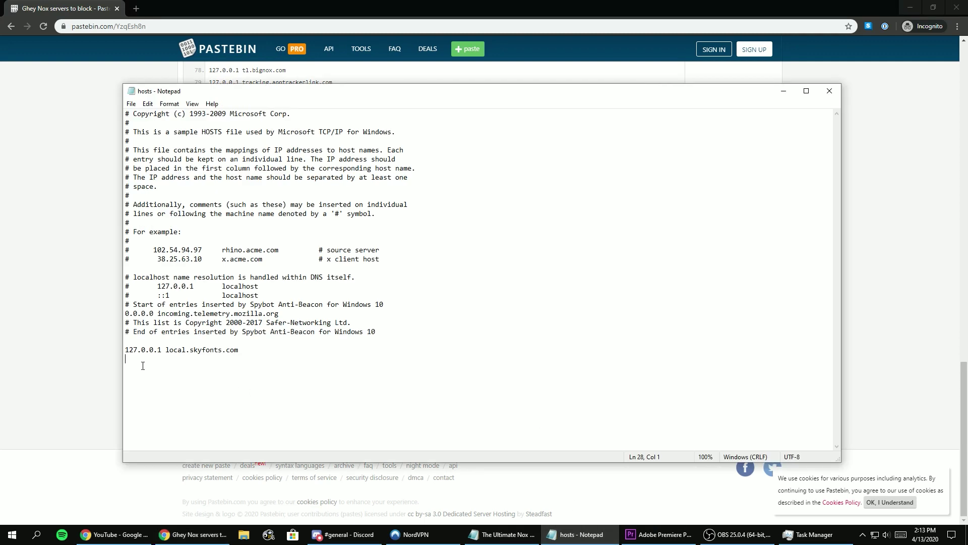
pyautogui.hotkey('ctrl', 'v')
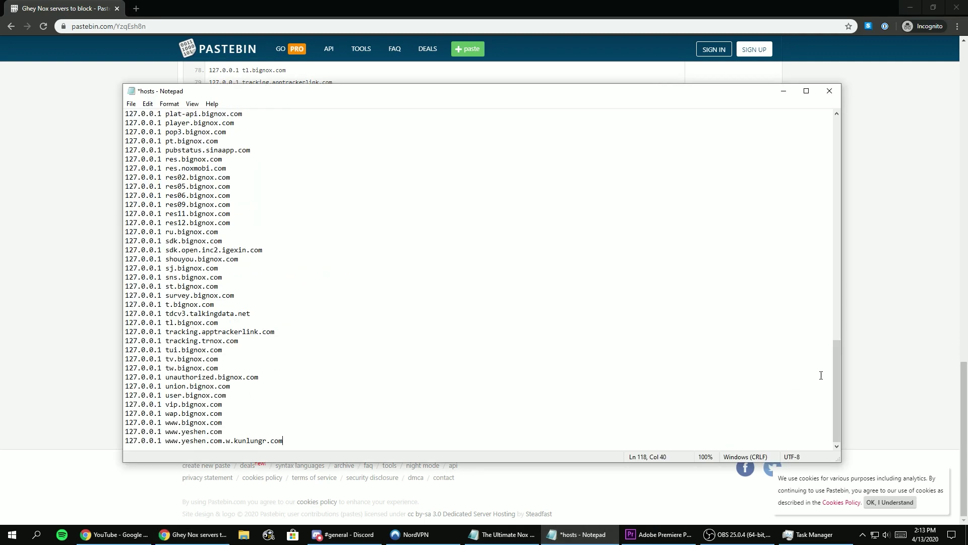
pyautogui.moveTo(839, 386); pyautogui.dragTo(755, 455)
pyautogui.press('Return')
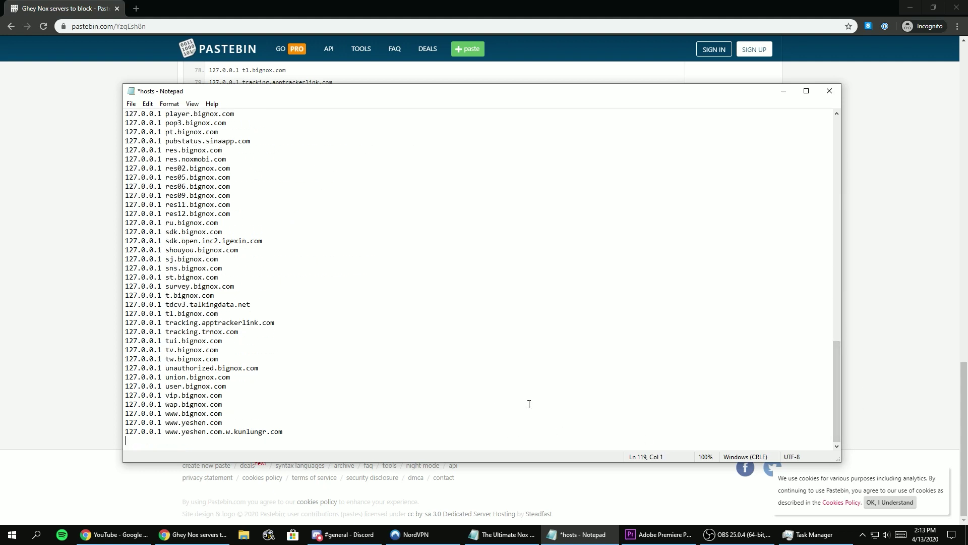
pyautogui.click(131, 104)
pyautogui.click(153, 147)
pyautogui.click(56, 215)
pyautogui.scroll(15, 117, 305)
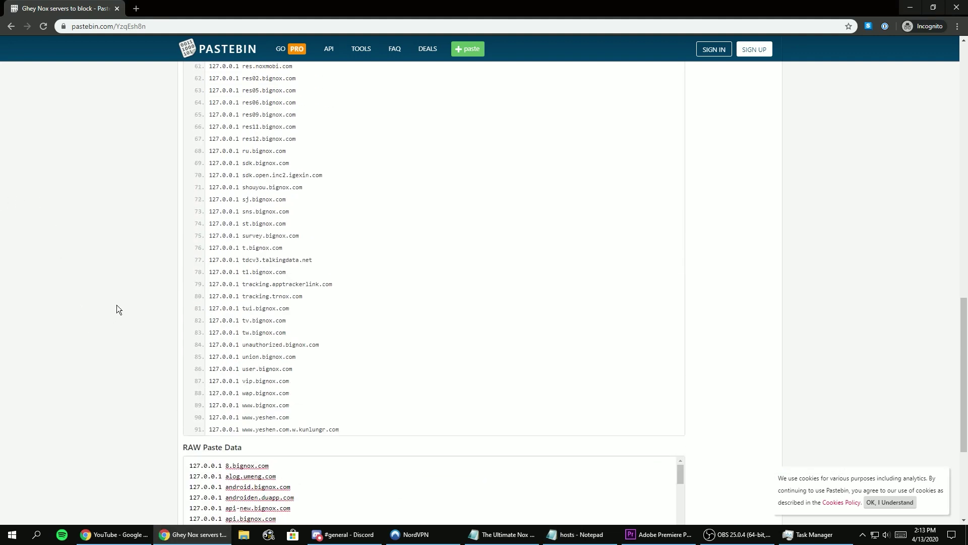
pyautogui.scroll(5, 119, 292)
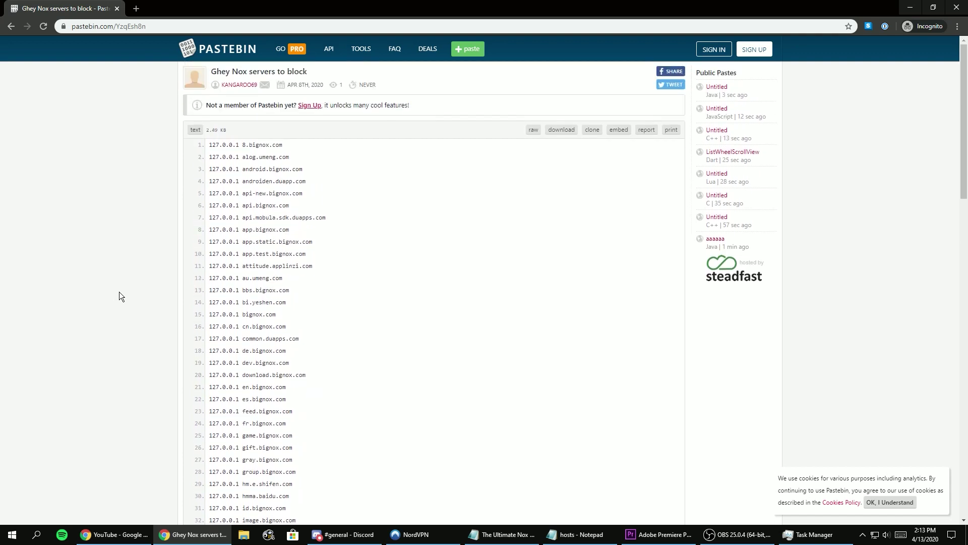